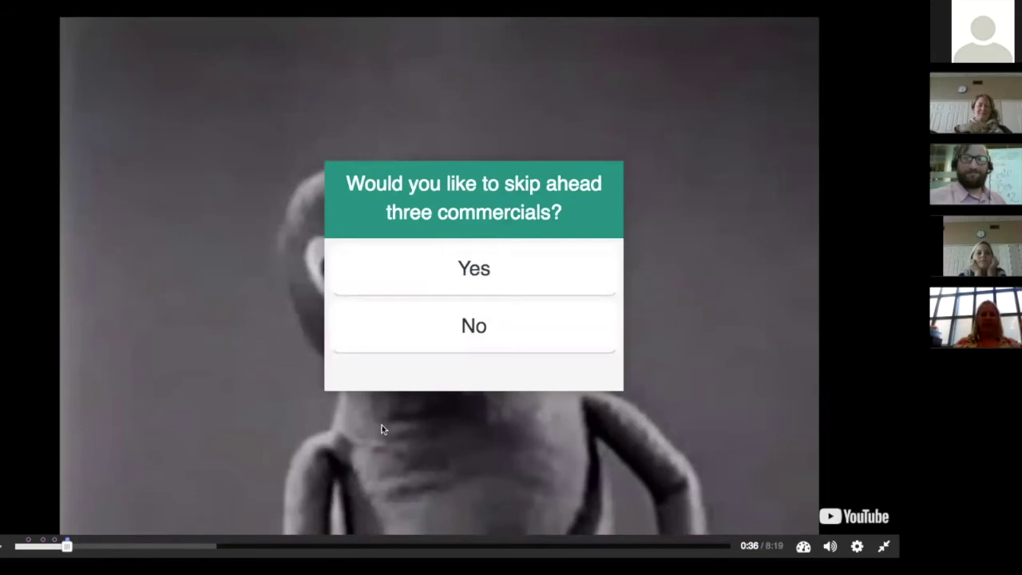
Skip three commercials in the embedded video, check Find the Hotspot, then go to Examples and Downloads
click(473, 270)
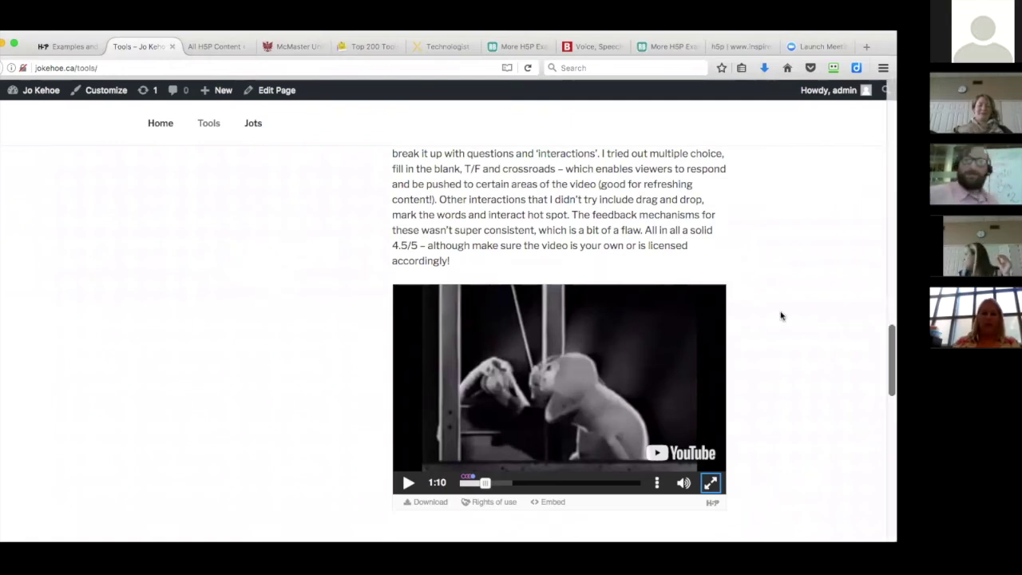
scroll(312, 285, up, 10)
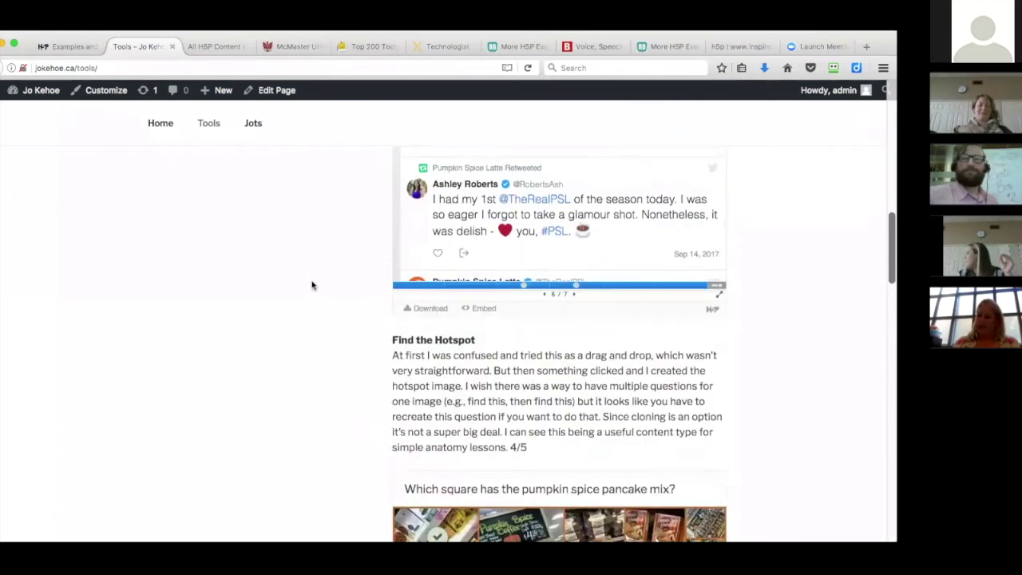
scroll(312, 285, down, 1)
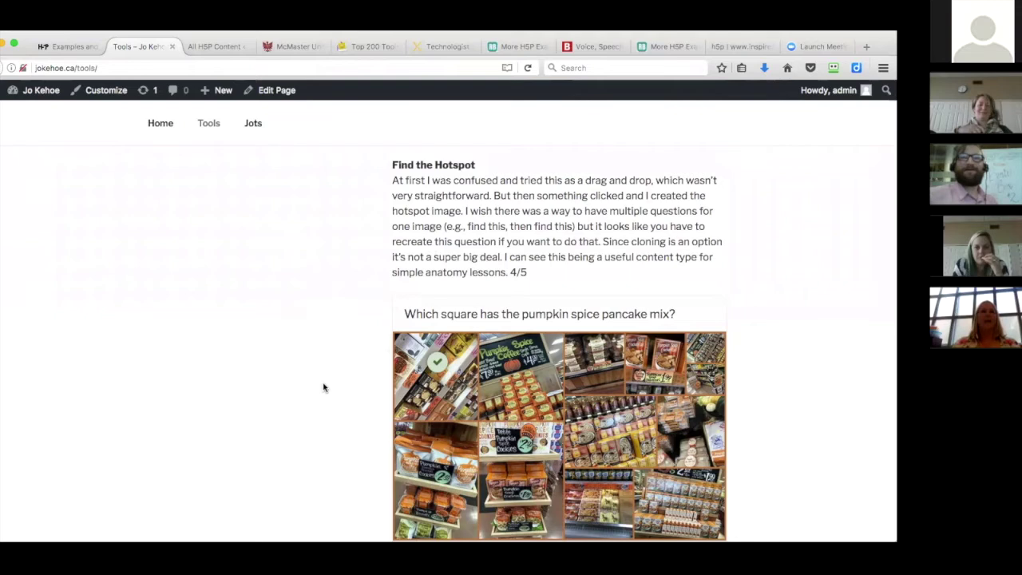
click(79, 49)
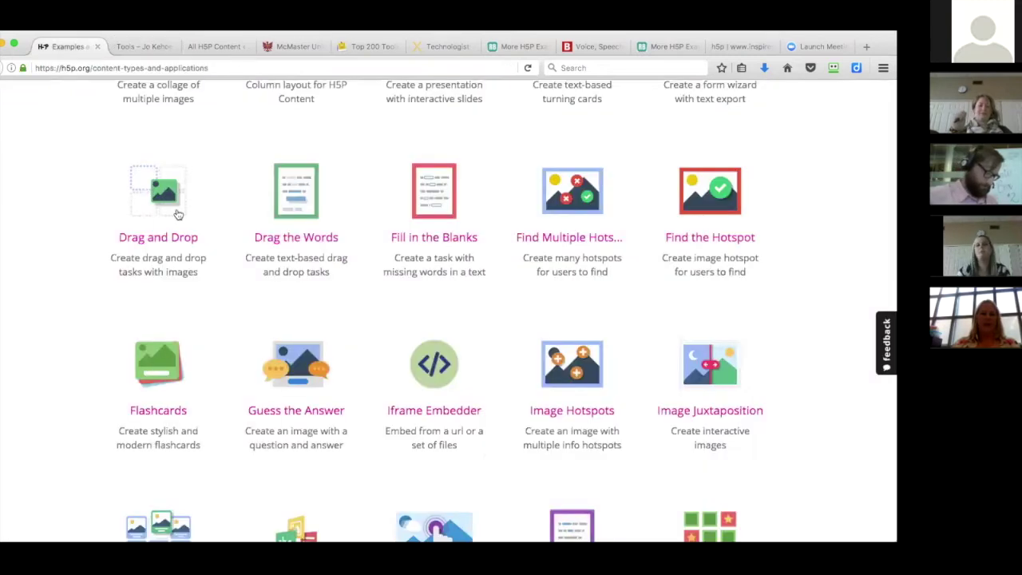
Open the Fill in the Blanks content type page and look through its example
scroll(270, 235, up, 3)
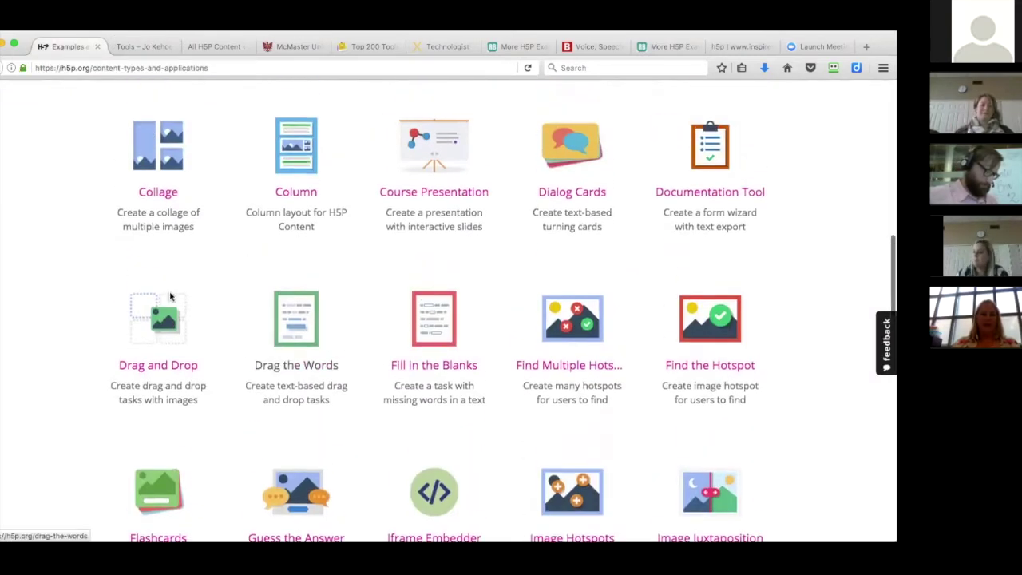
scroll(420, 262, up, 3)
scroll(452, 271, down, 3)
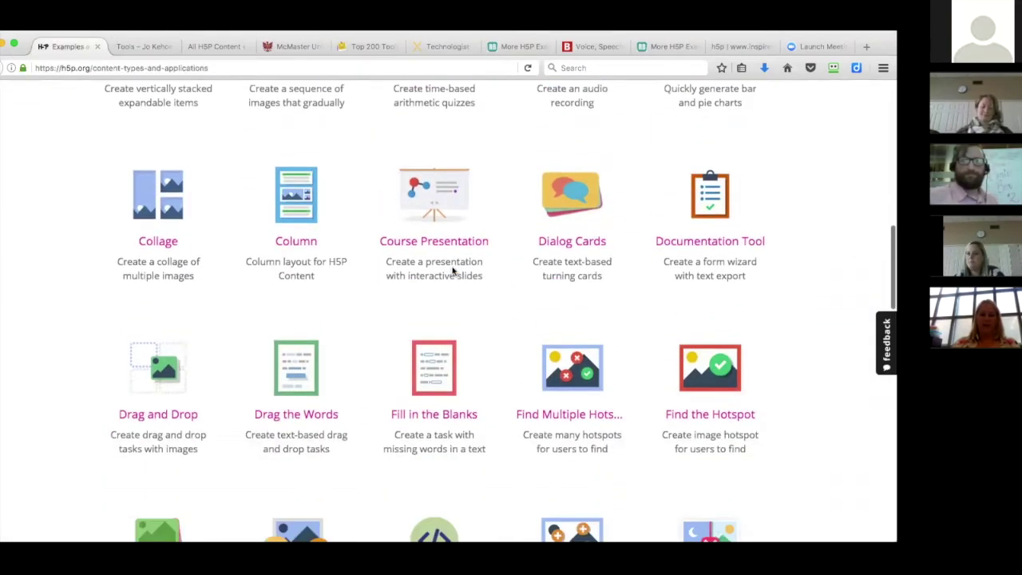
click(441, 352)
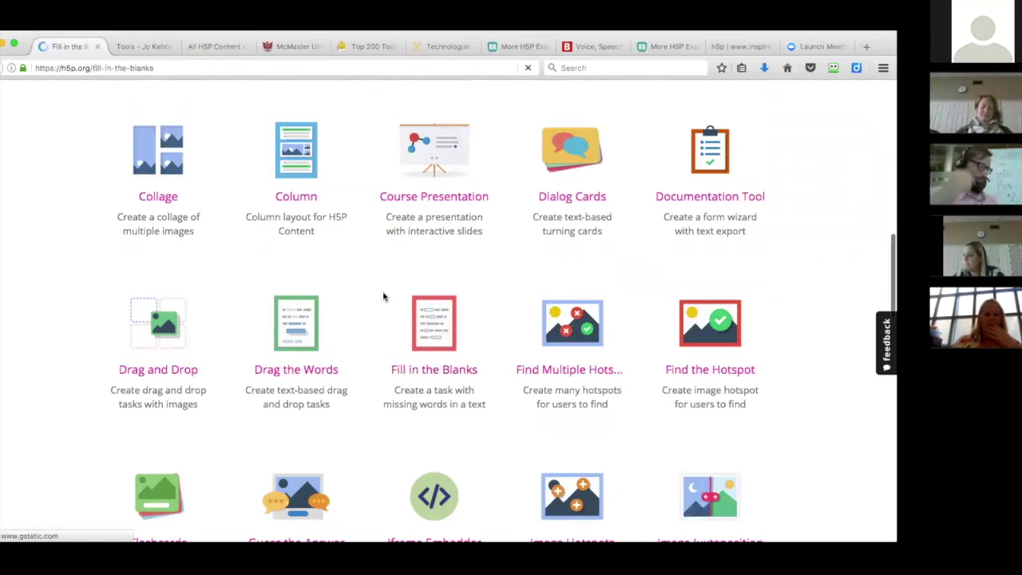
scroll(353, 349, down, 3)
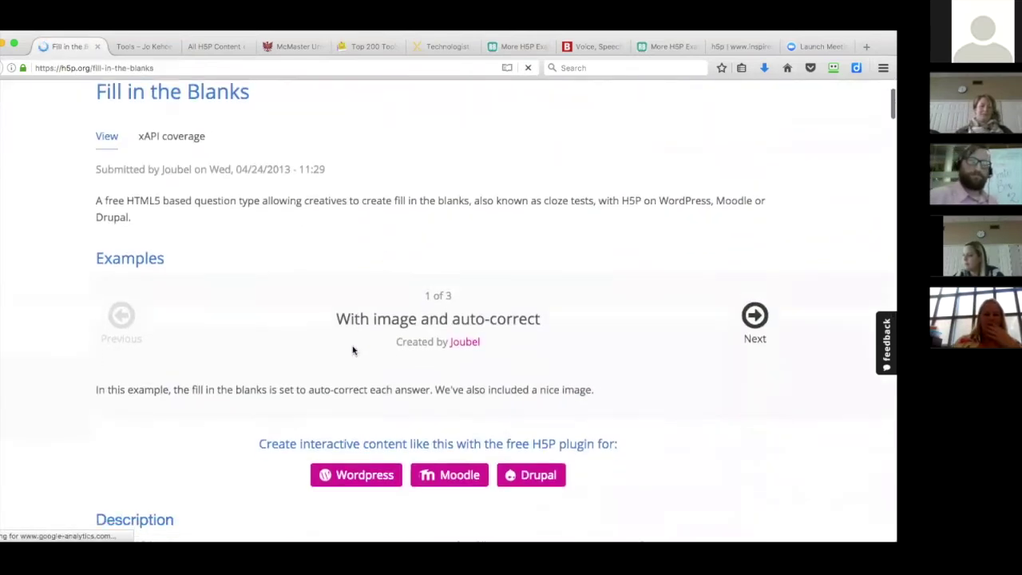
scroll(353, 349, down, 5)
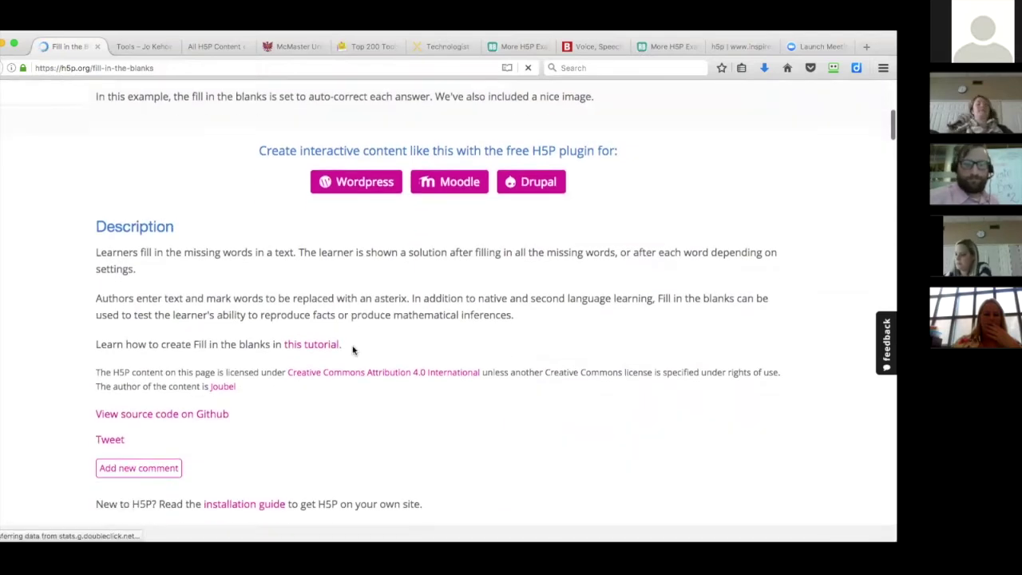
scroll(353, 348, down, 1)
scroll(354, 349, up, 10)
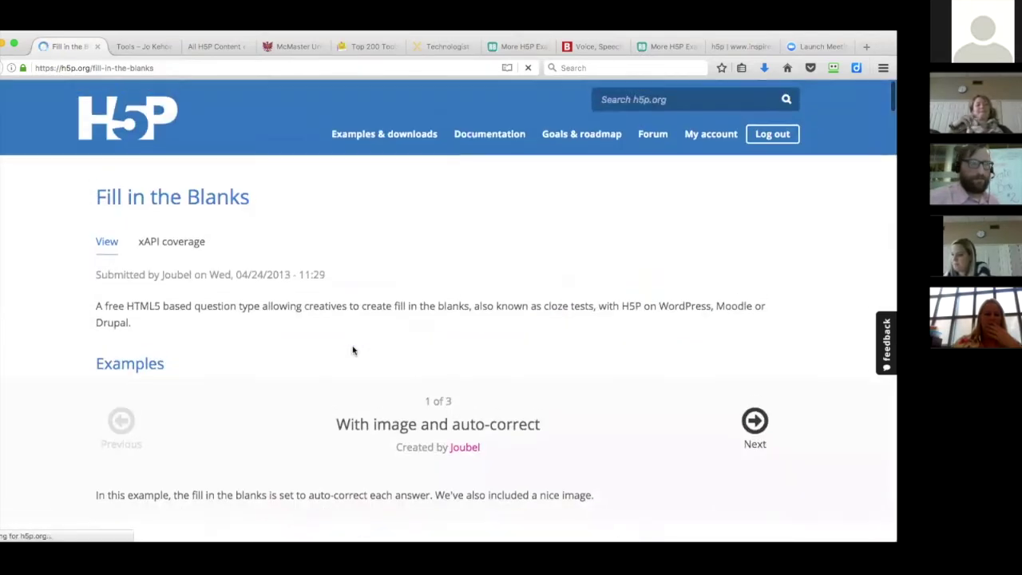
scroll(312, 361, down, 4)
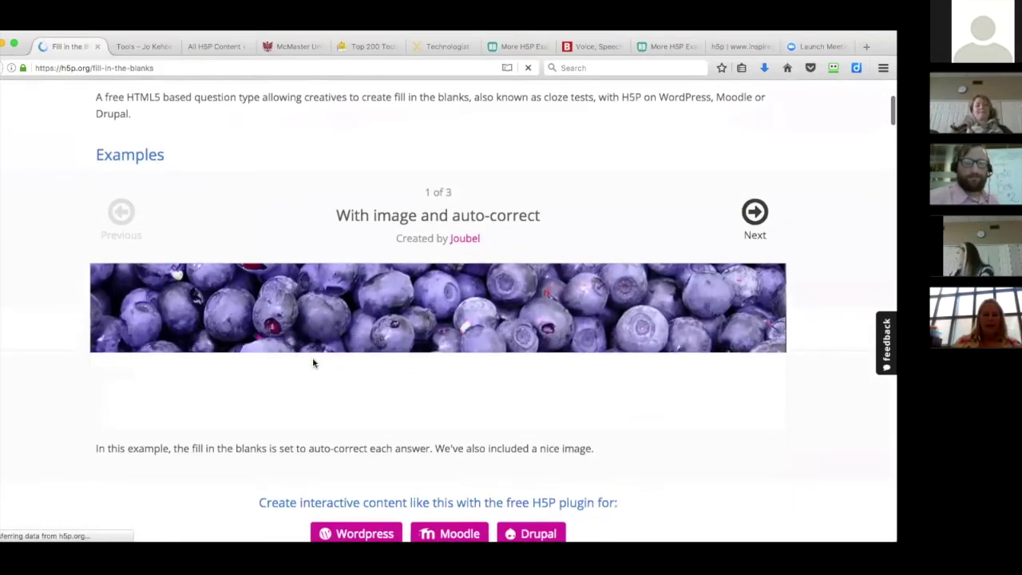
scroll(312, 361, up, 3)
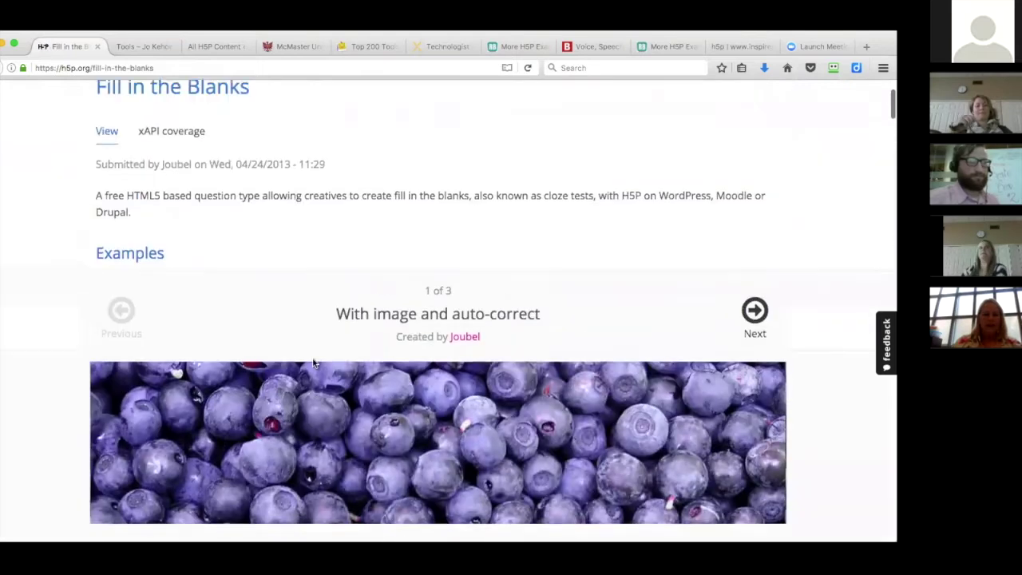
scroll(313, 363, up, 1)
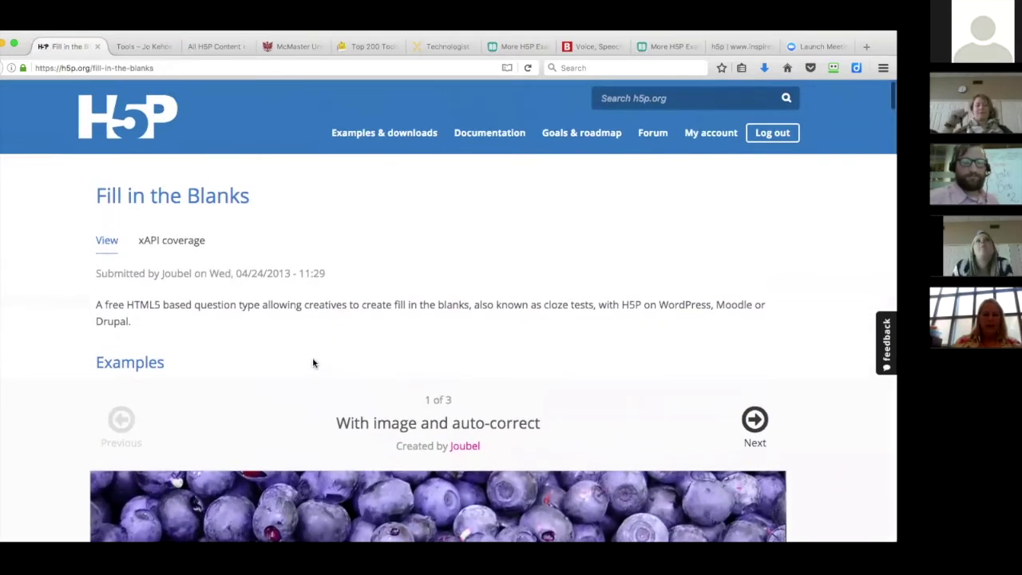
Return to the blog's Tools page, then bring up the All H5P Content list
click(159, 46)
scroll(214, 216, up, 1)
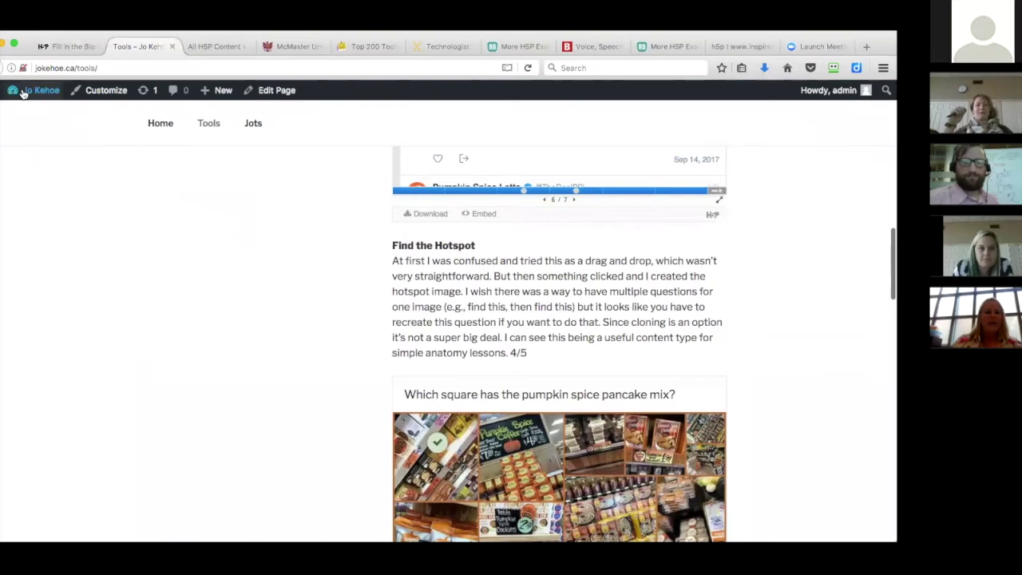
click(209, 46)
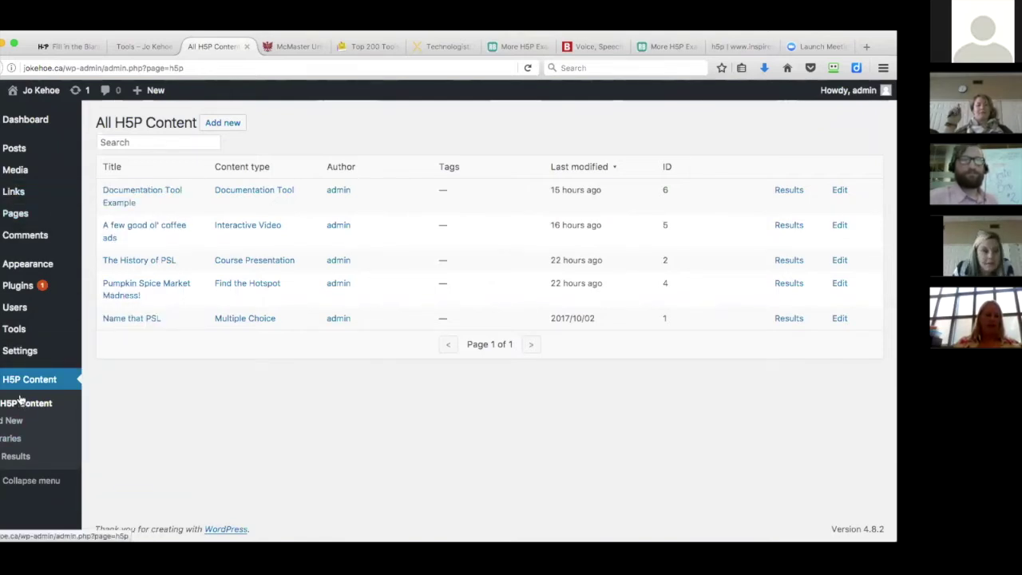
Go to H5P Content > Add New in the WordPress admin
click(13, 421)
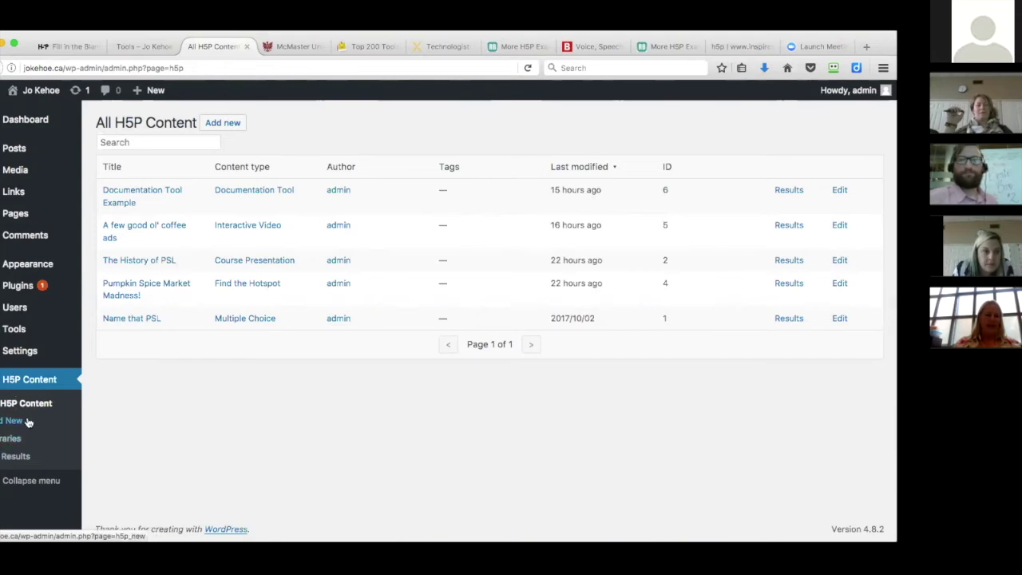
click(3, 425)
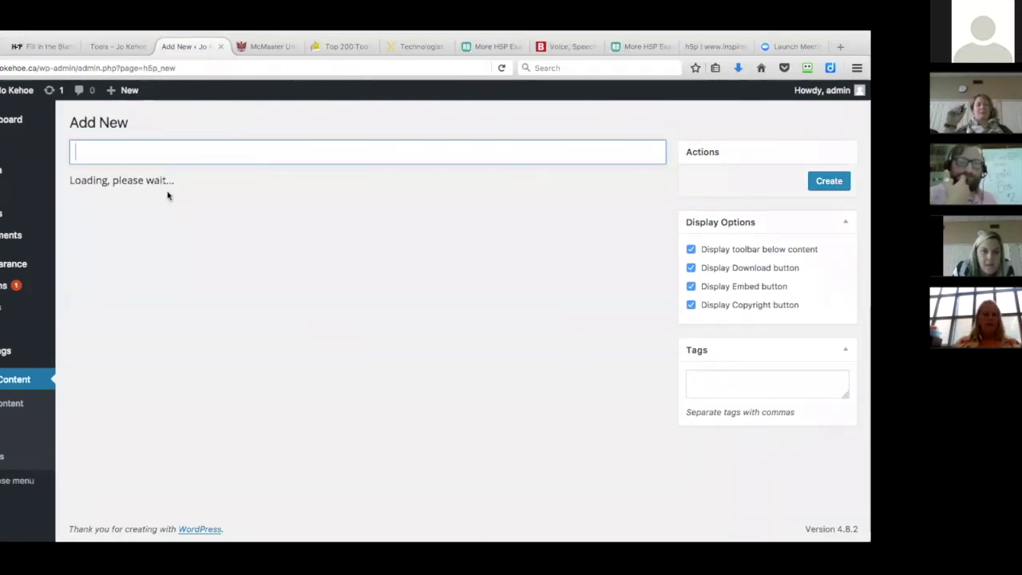
Pick Multiple Choice from the content type list and use it for the new content
click(646, 187)
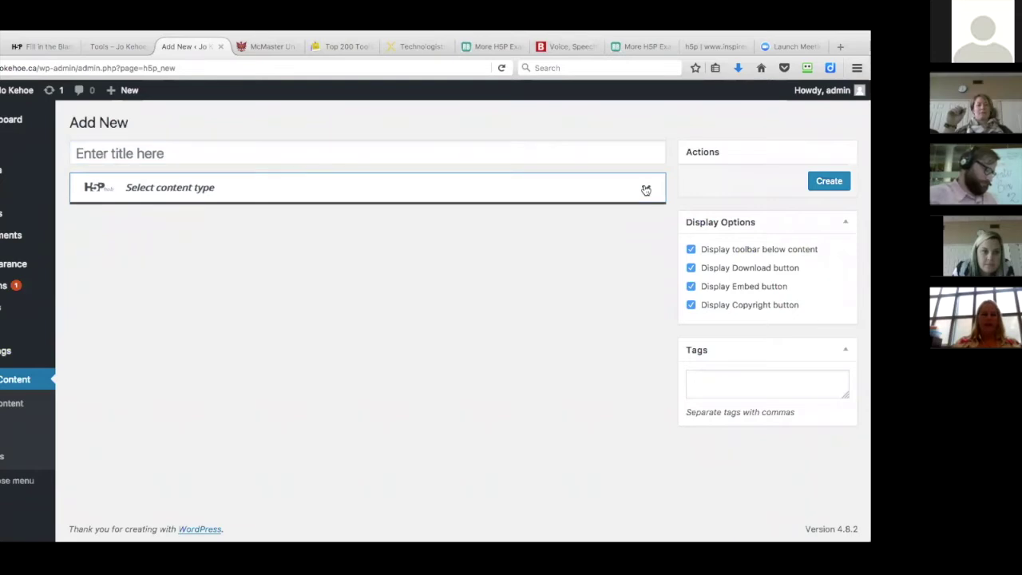
scroll(327, 369, down, 3)
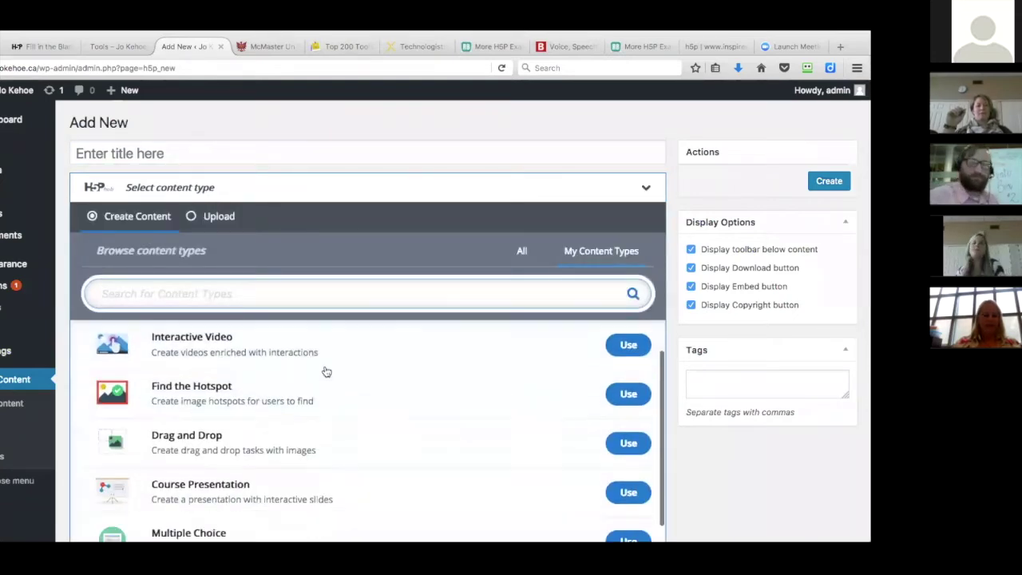
scroll(264, 387, down, 1)
click(201, 404)
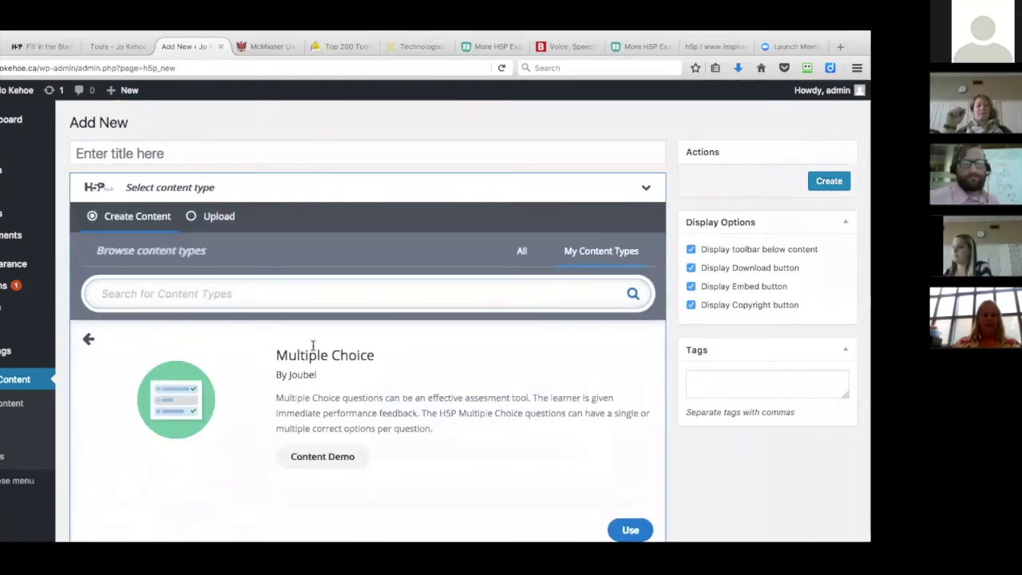
scroll(399, 369, down, 1)
click(627, 425)
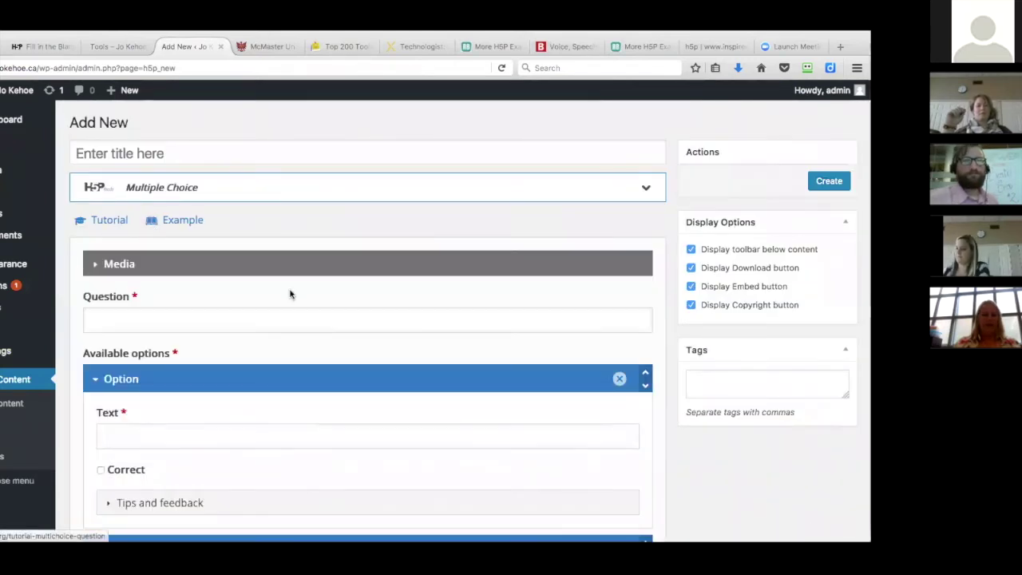
Review the Multiple Choice question and answer fields, then go to the blog Posts list
scroll(286, 289, down, 1)
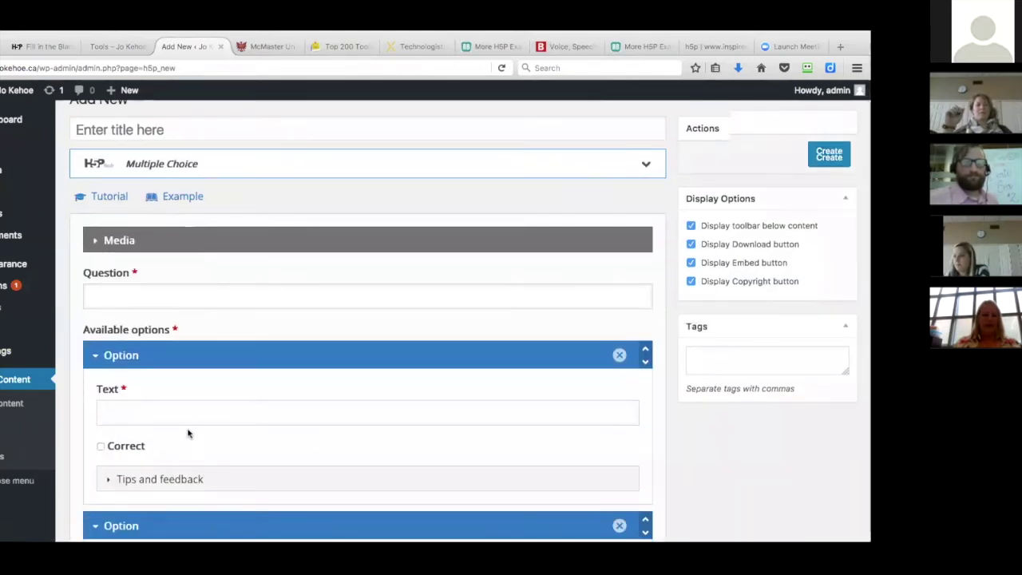
scroll(189, 431, down, 3)
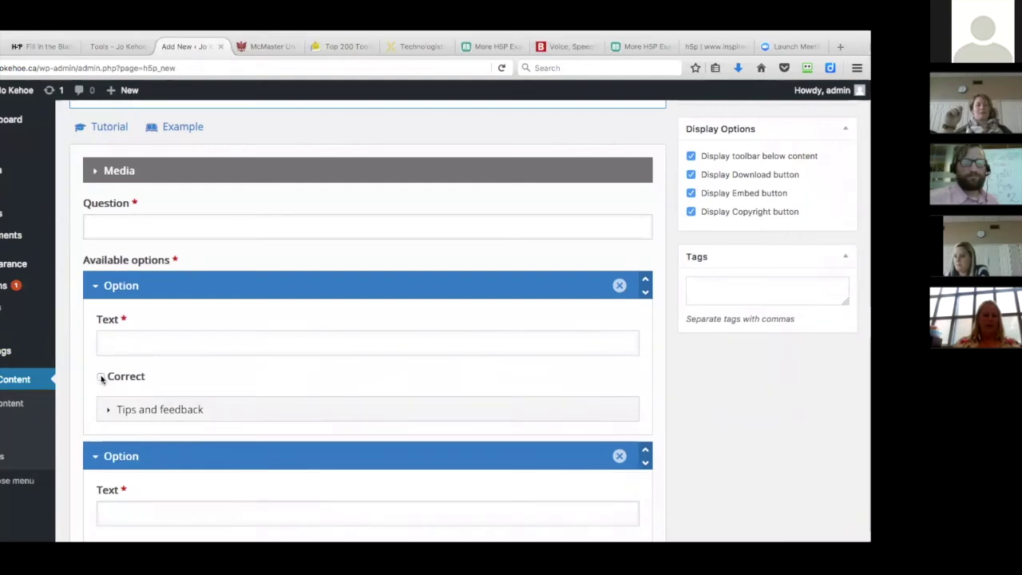
scroll(216, 371, down, 8)
scroll(216, 371, up, 10)
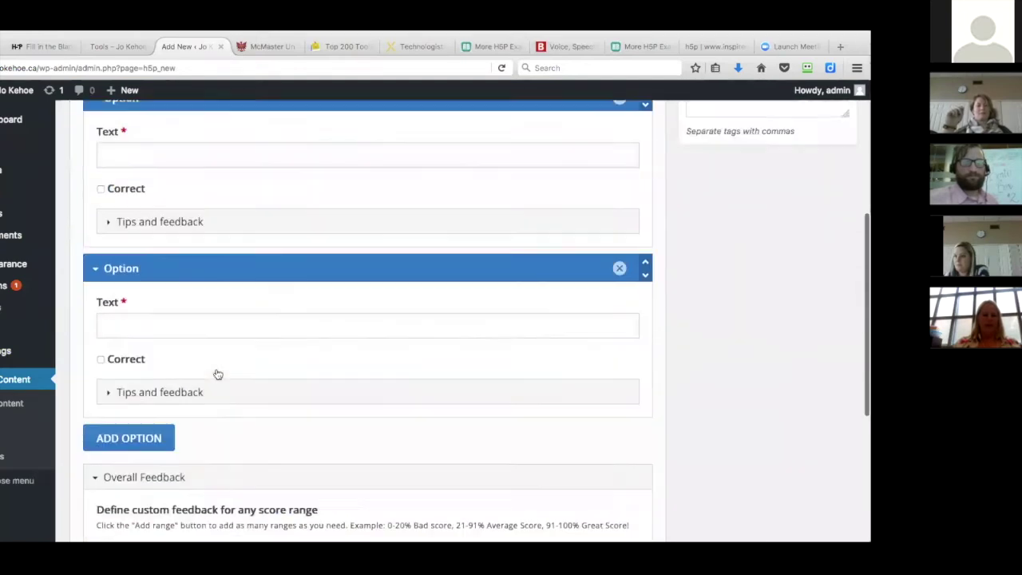
drag(3, 38, 31, 38)
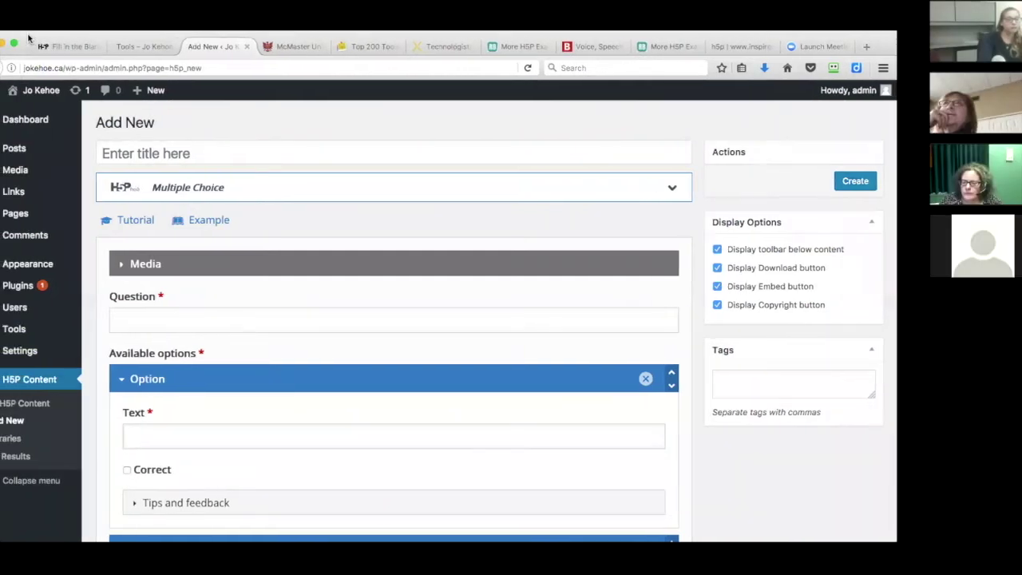
mouse_move(26, 336)
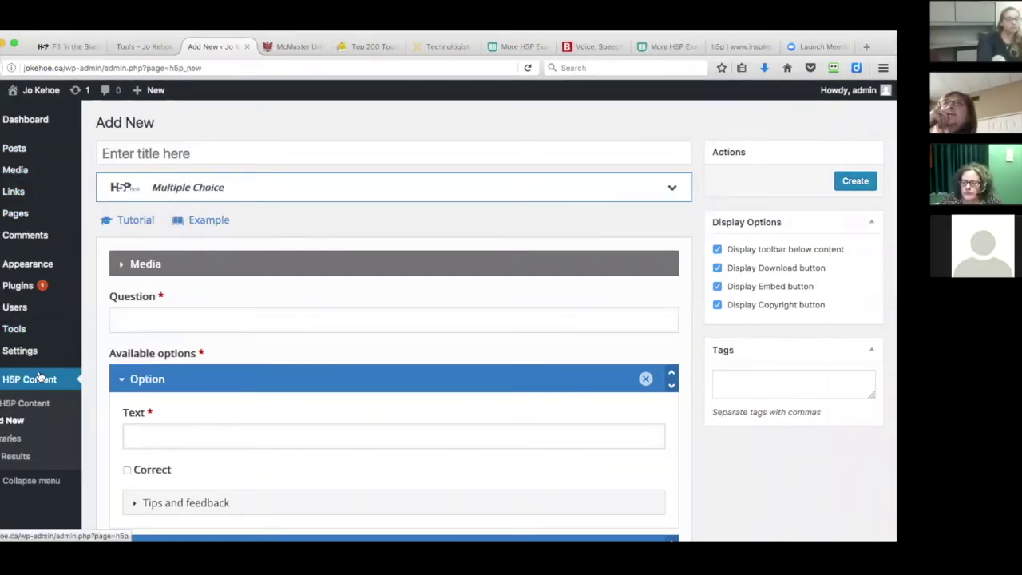
click(14, 149)
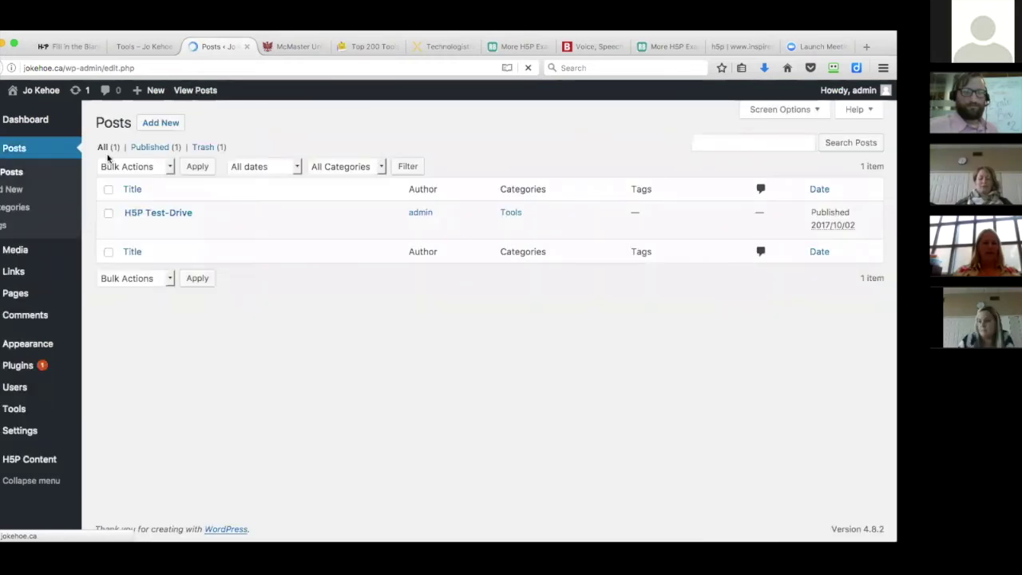
Open the H5P Test-Drive post for editing, then return to the Fill in the Blanks page
click(133, 228)
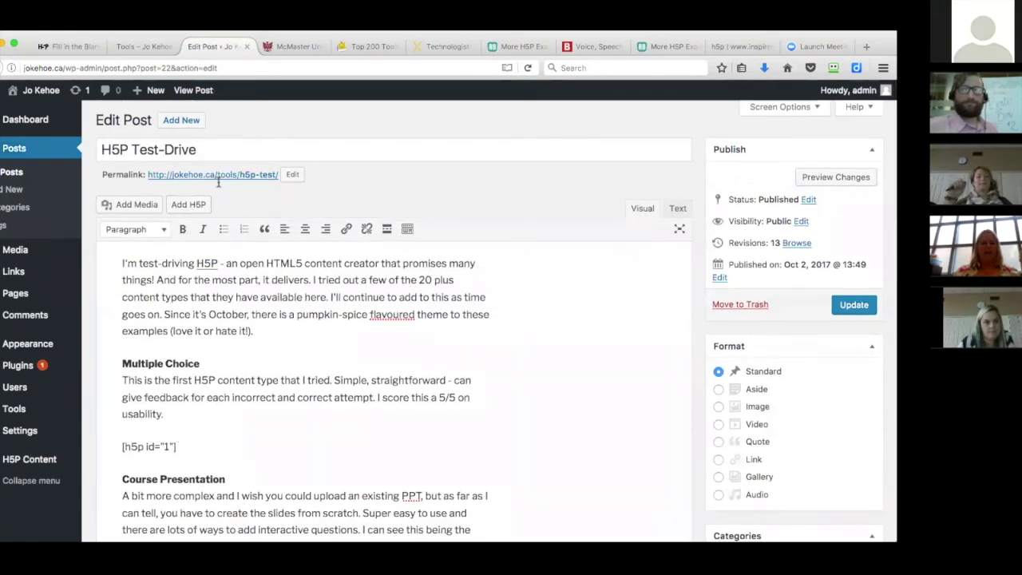
click(69, 46)
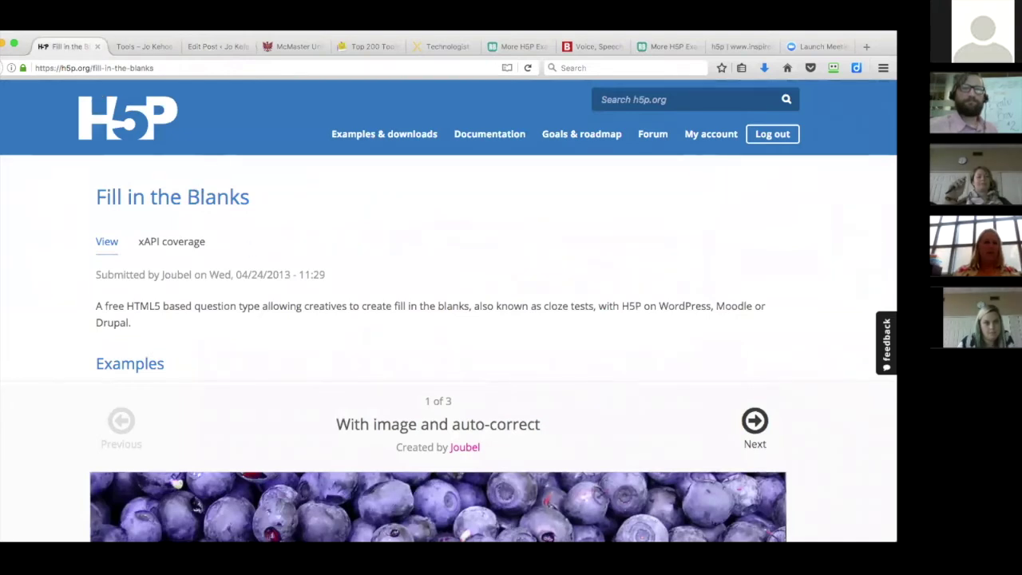
On More H5P Examples, check the What Makes a Good Topic? presentation's 1138 × 665 px embed code
click(671, 48)
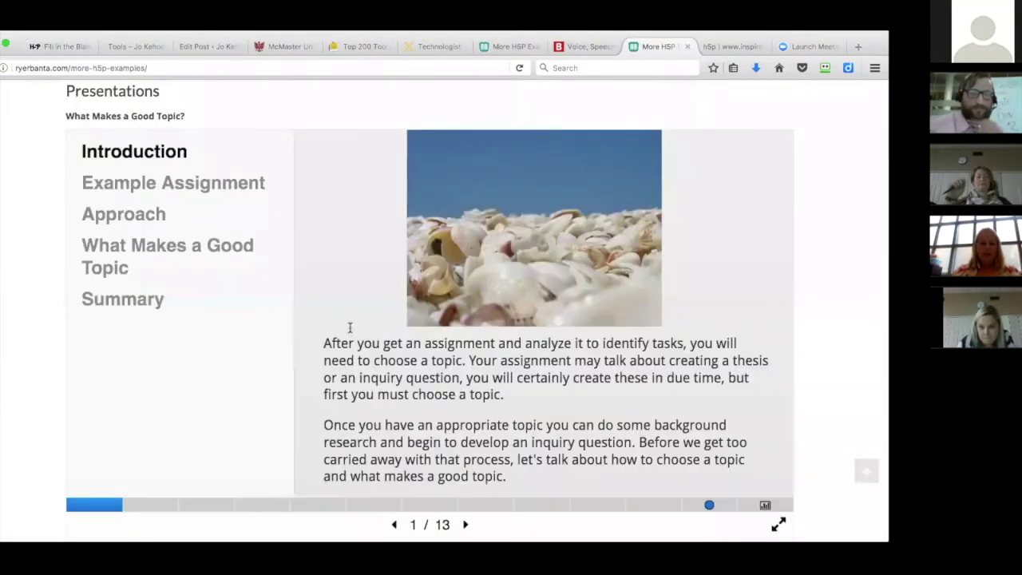
scroll(349, 323, down, 2)
scroll(350, 325, up, 4)
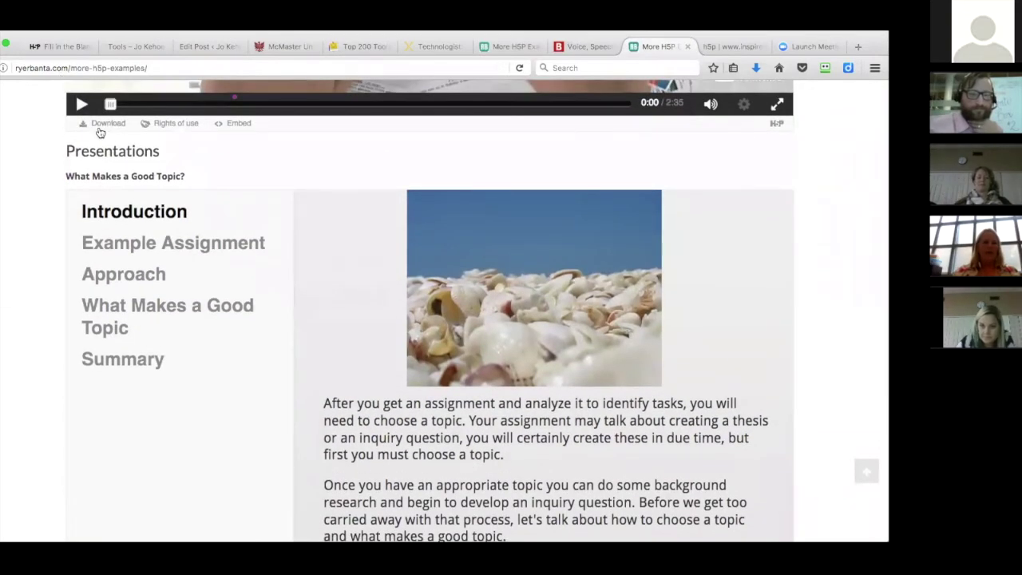
scroll(206, 217, down, 1)
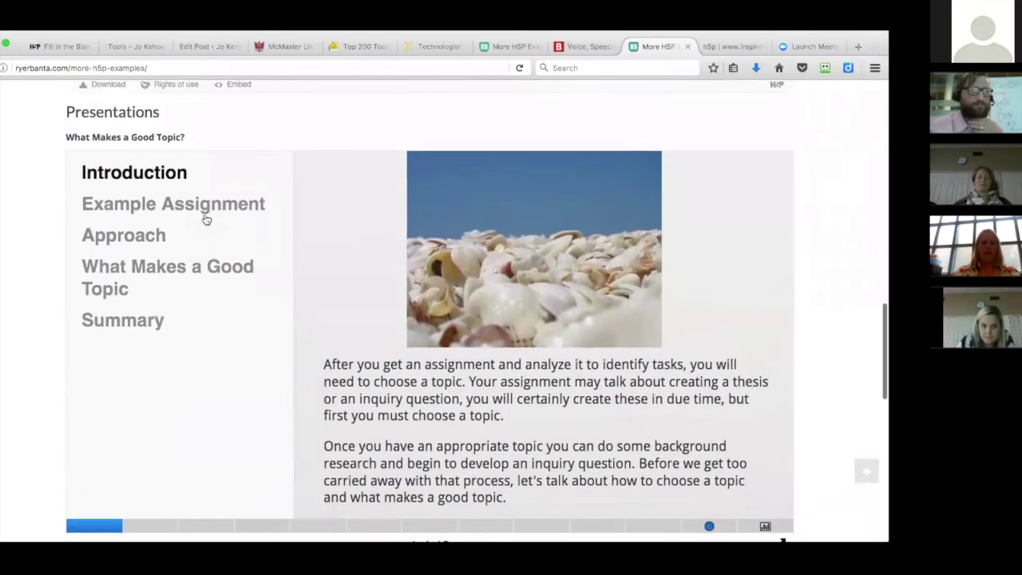
scroll(208, 222, down, 1)
scroll(184, 427, down, 2)
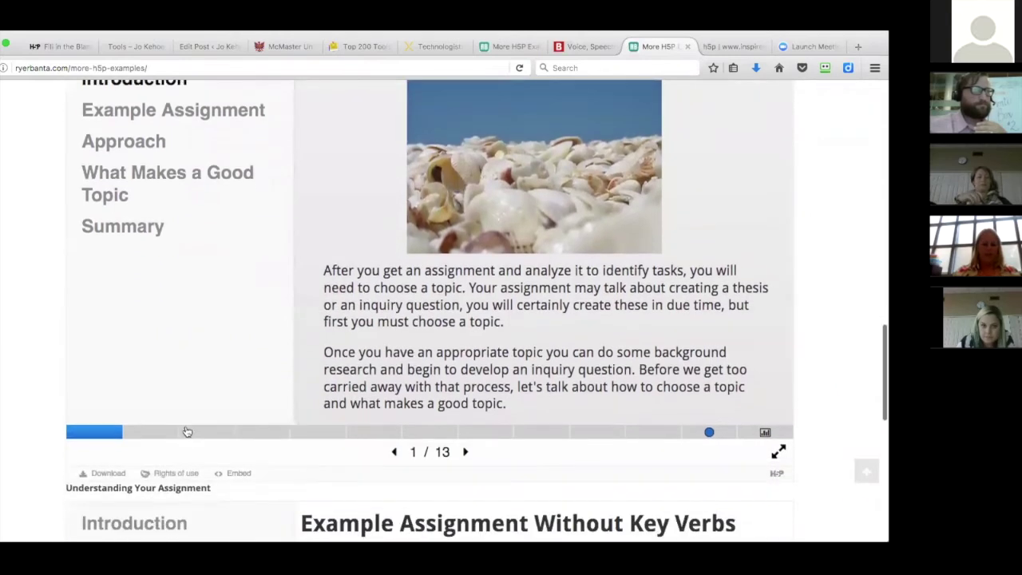
click(227, 474)
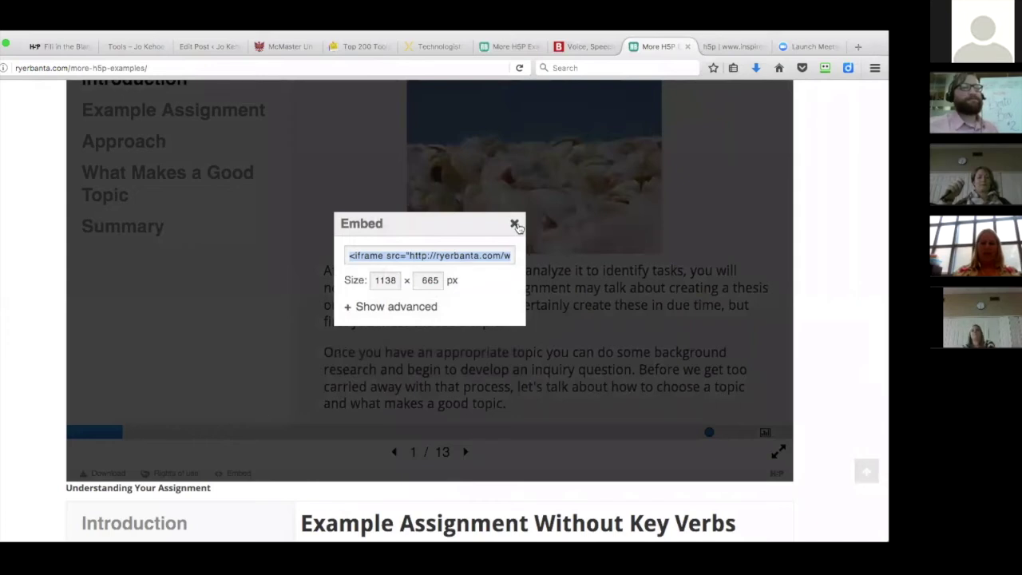
click(515, 224)
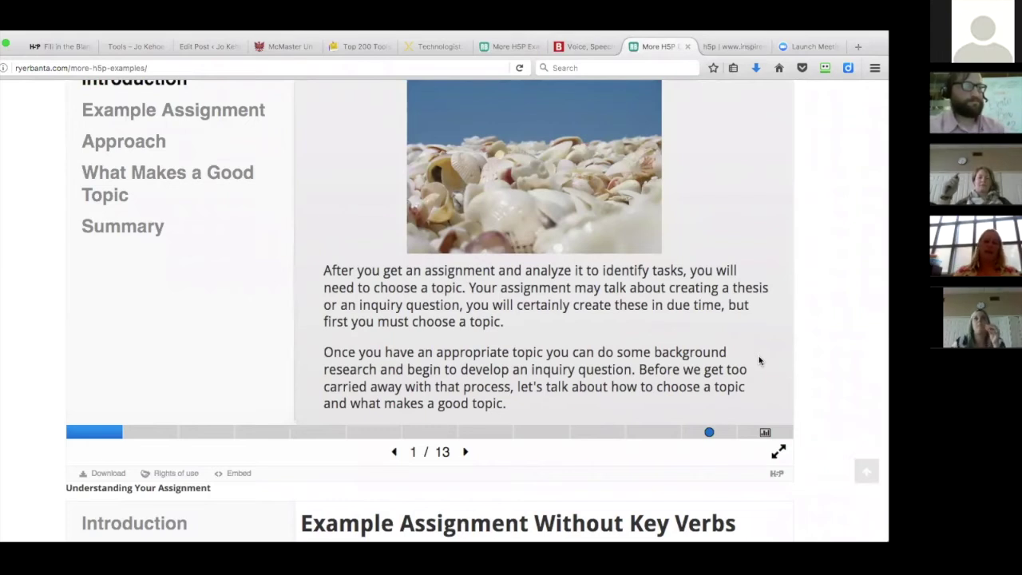
Browse the Examples and Downloads content types grid, then move to the Brock vocal training page
click(54, 47)
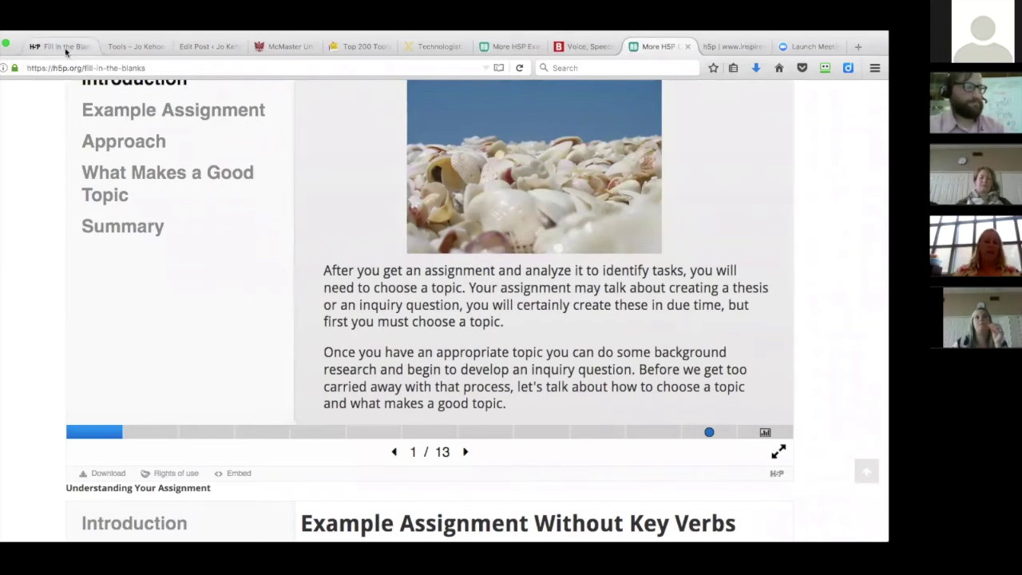
scroll(417, 309, down, 3)
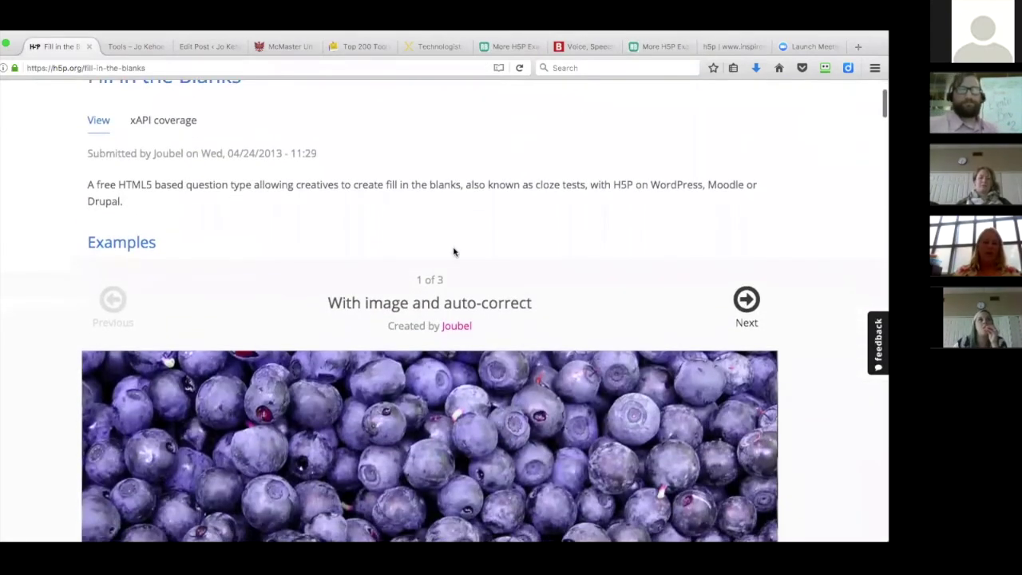
scroll(437, 249, up, 3)
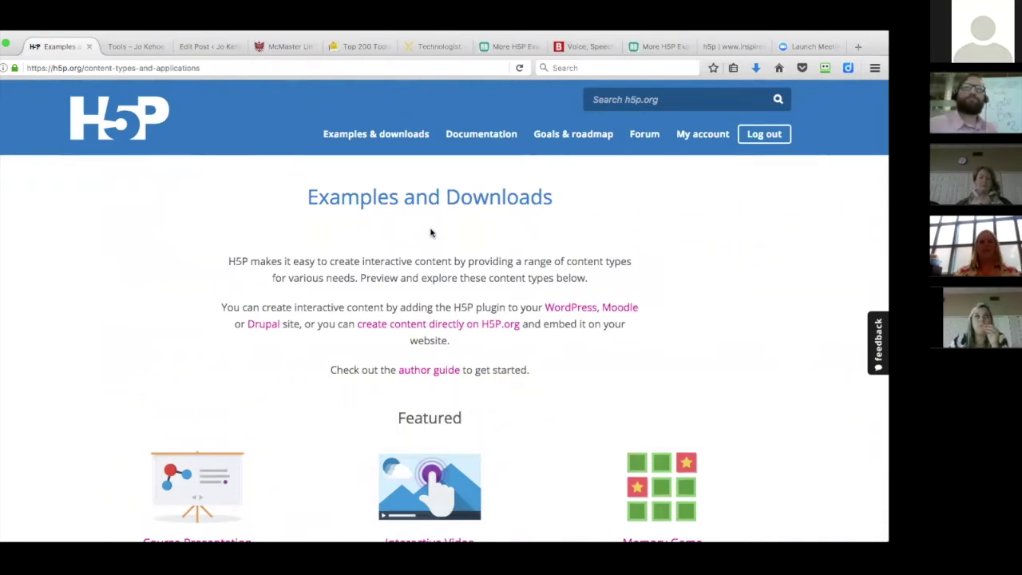
scroll(431, 232, down, 5)
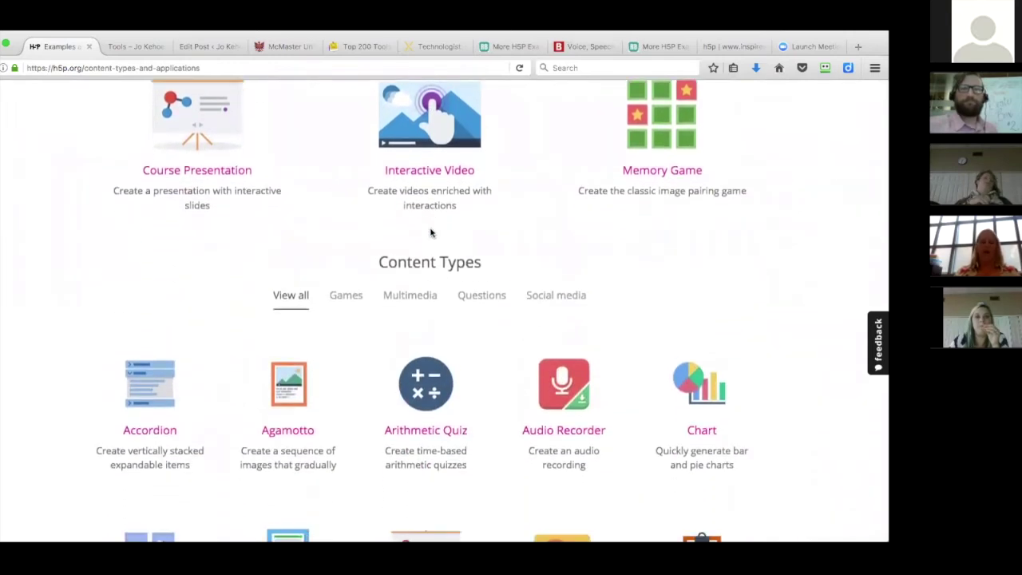
scroll(430, 232, down, 5)
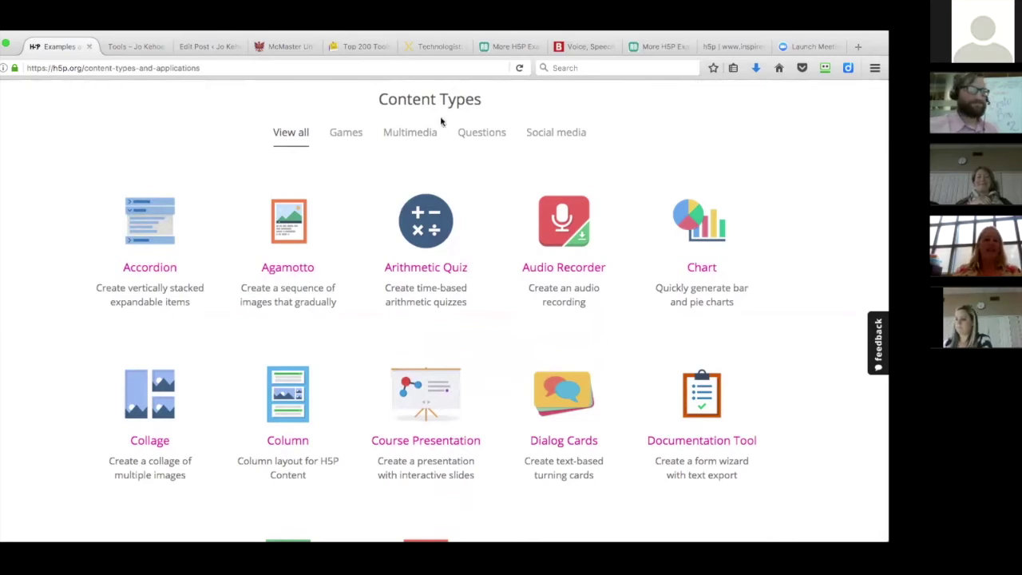
scroll(458, 187, up, 3)
scroll(461, 186, up, 2)
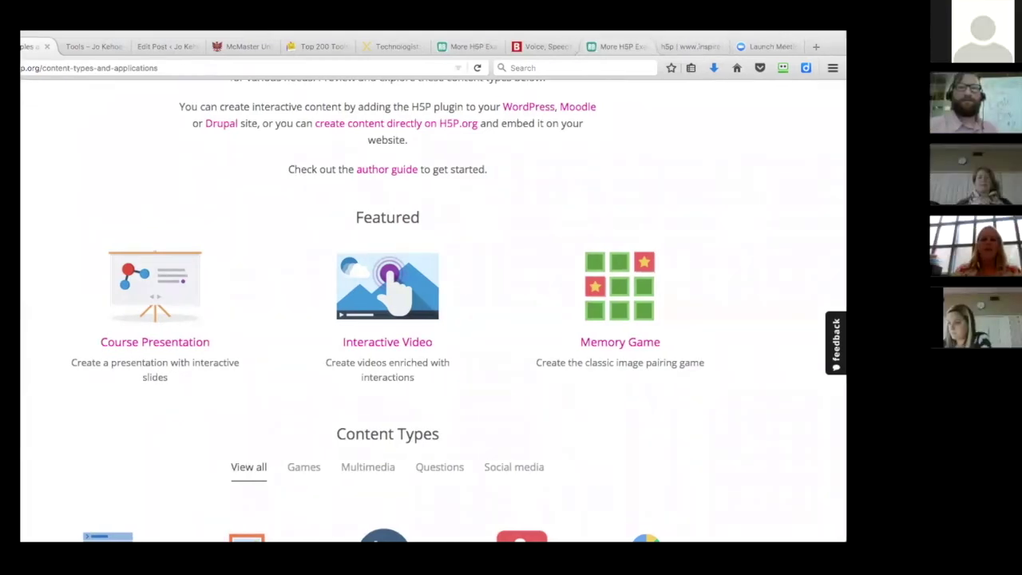
click(537, 46)
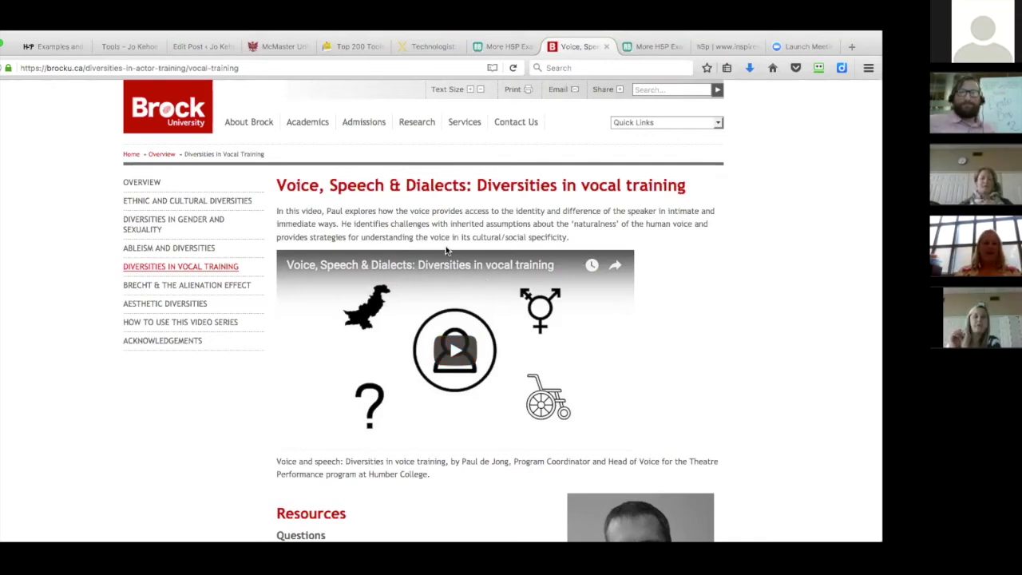
Review the Voice, Speech & Dialects video and Resources questions, then bring up the SECTIONS exercise
scroll(384, 191, down, 3)
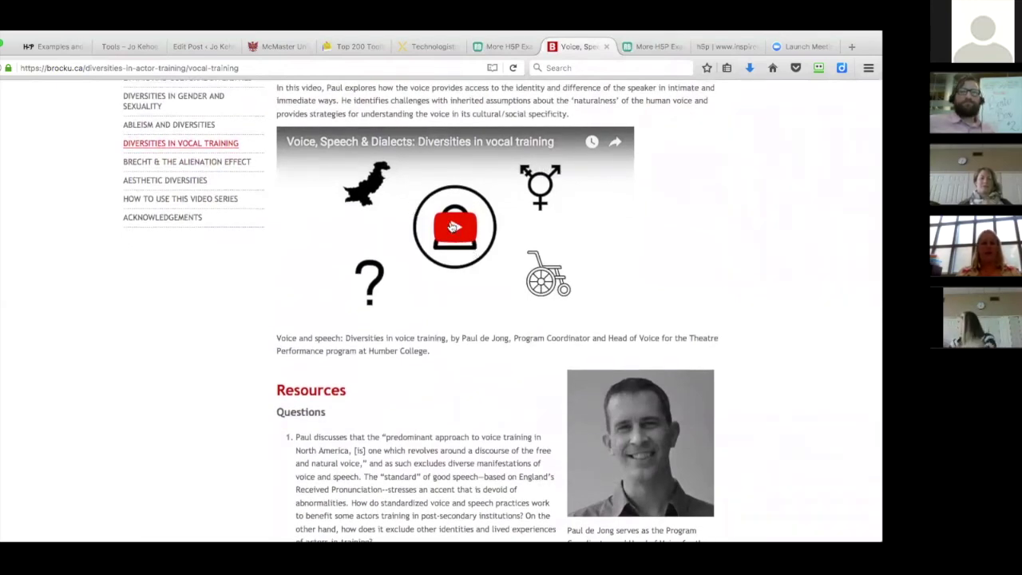
scroll(441, 267, down, 3)
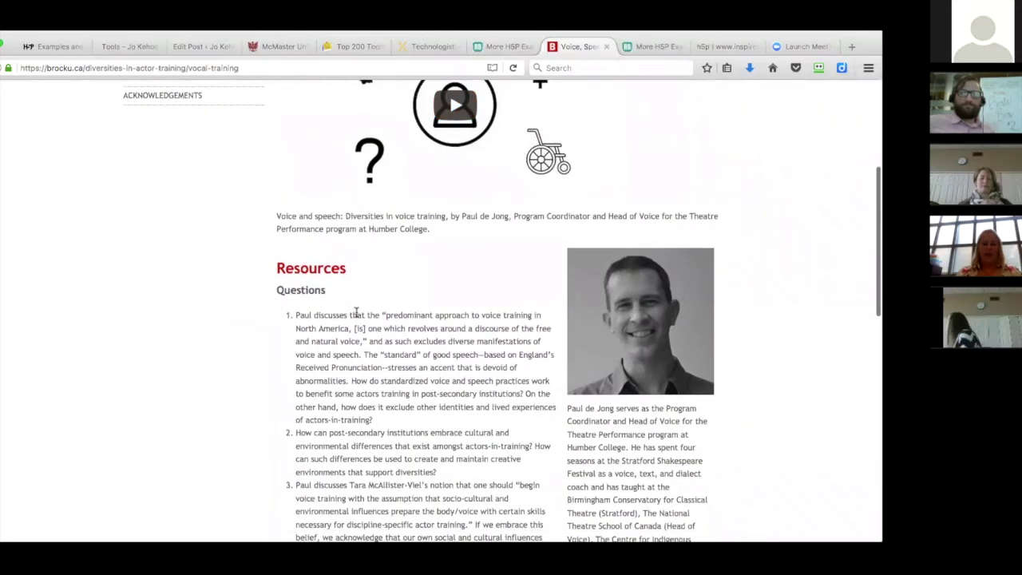
scroll(356, 313, down, 1)
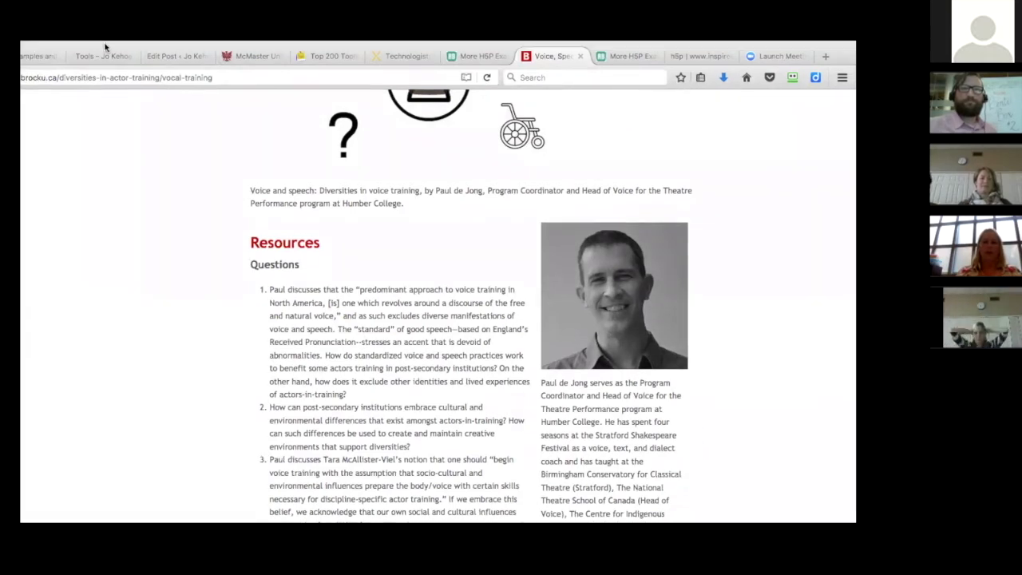
click(412, 57)
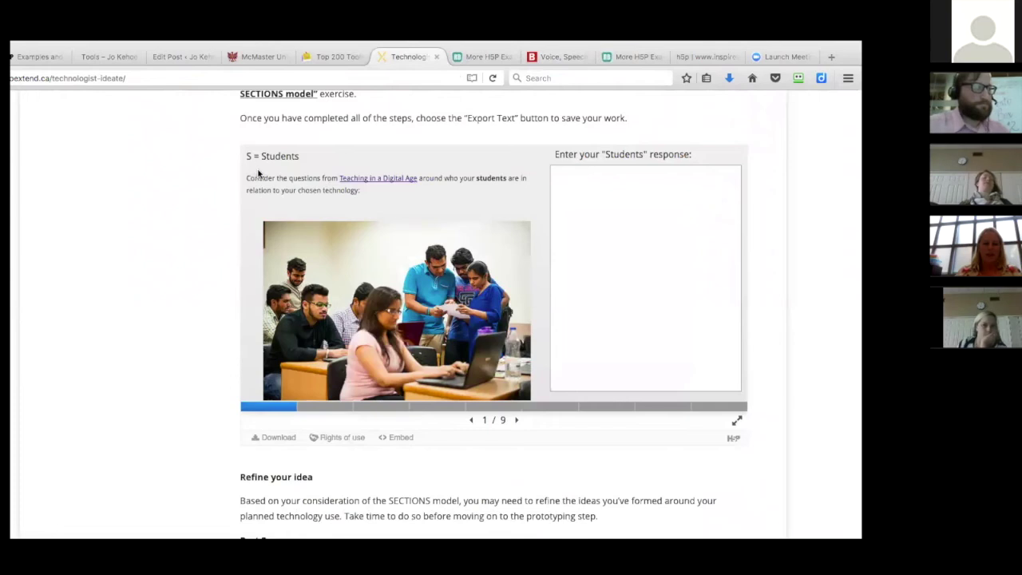
Type a short sample response into the Students response box, fixing a typo
click(585, 193)
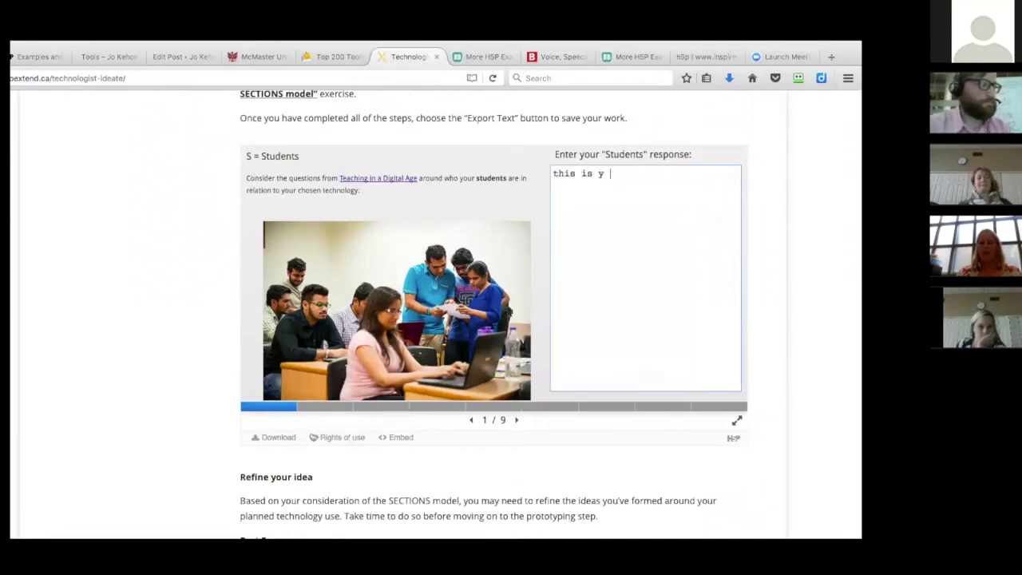
text(this is y)
key(BackSpace)
key(BackSpace)
key(BackSpace)
key(BackSpace)
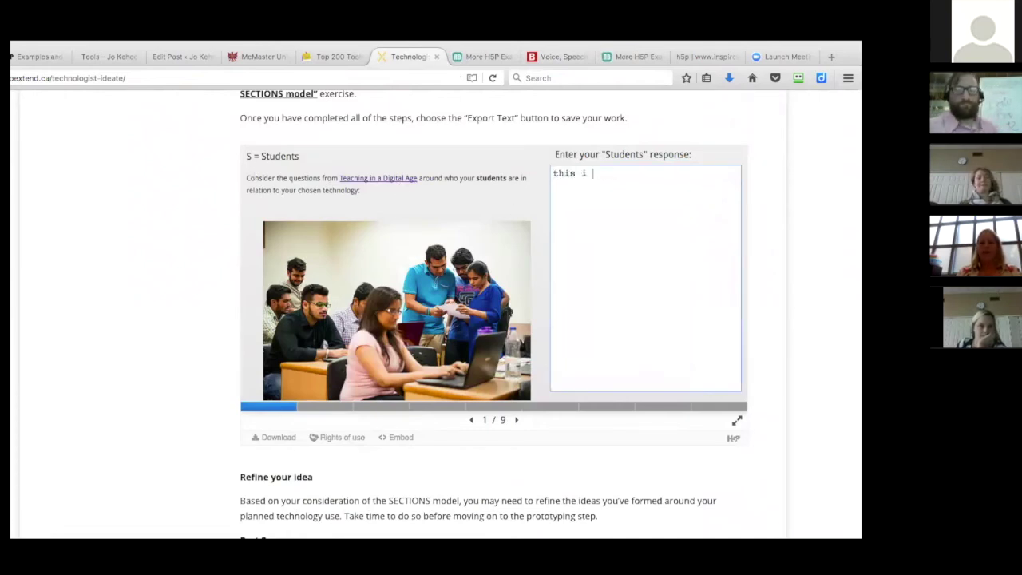
text(s myresponse...)
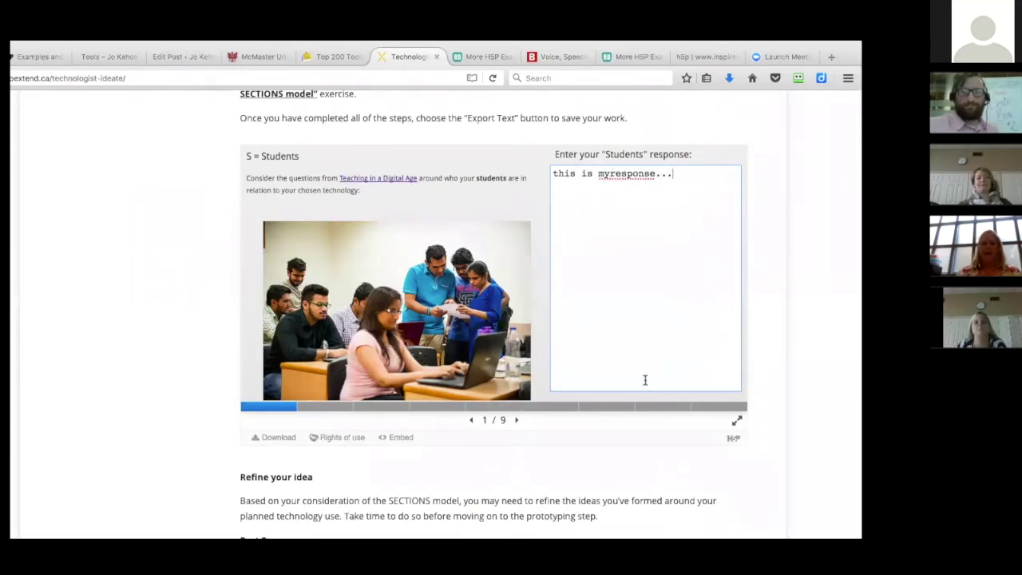
Advance the SECTIONS exercise two slides to Cost, then return to the H5P.org examples
click(516, 420)
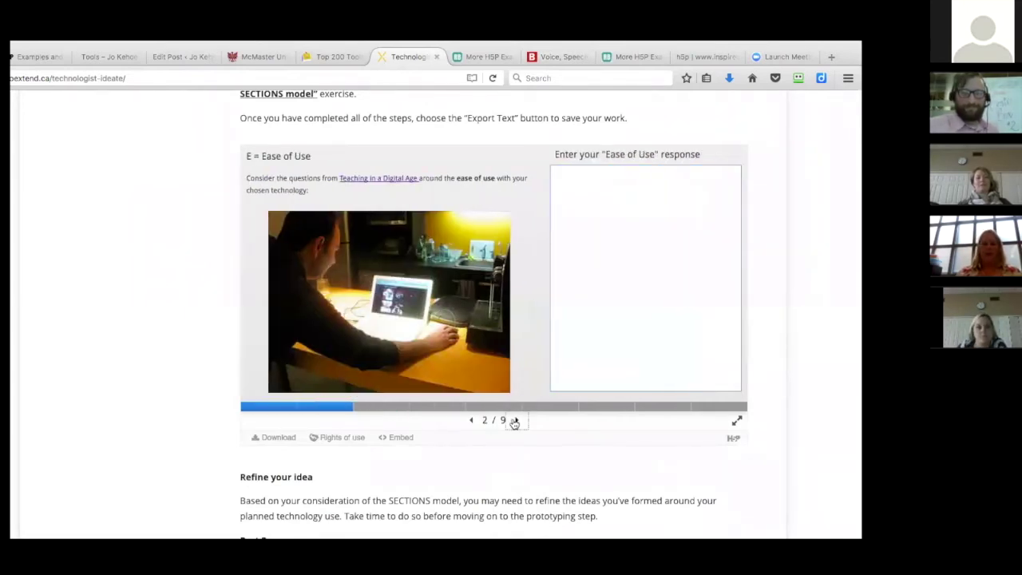
click(515, 420)
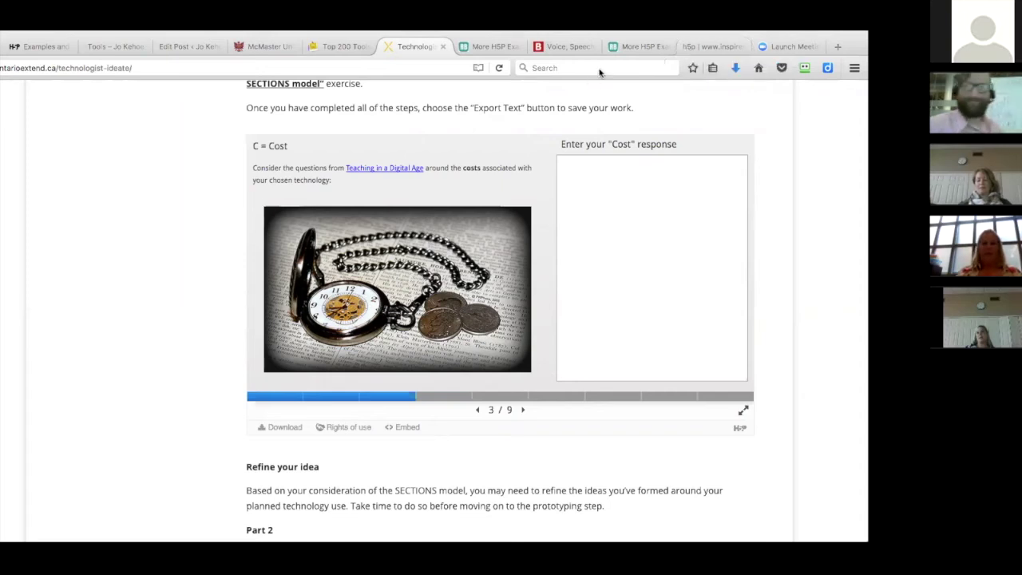
click(48, 47)
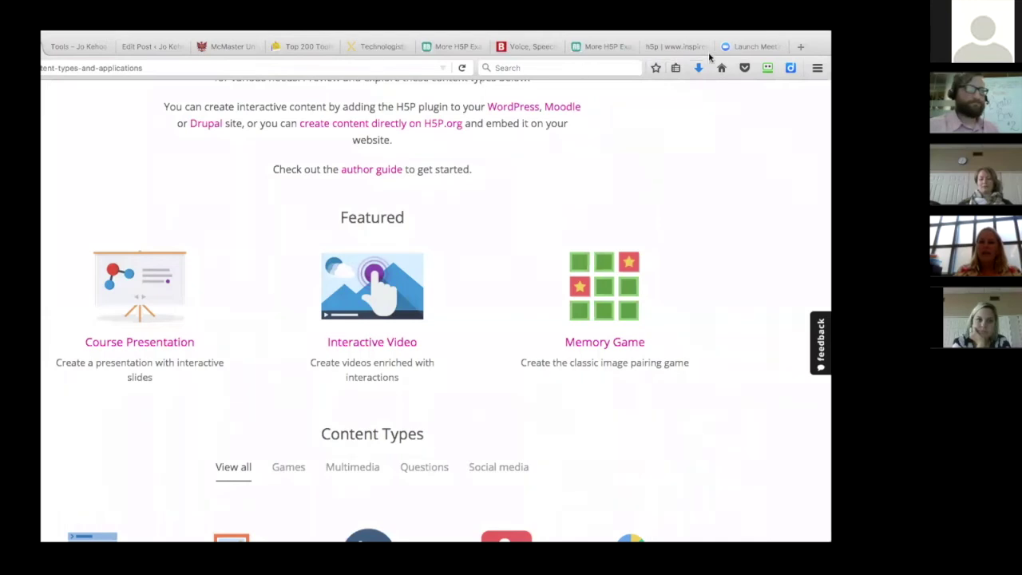
Cycle through More H5P Examples, Top 200 Tools and the post editor, ending on Top 200 Tools for Learning 2017
click(599, 47)
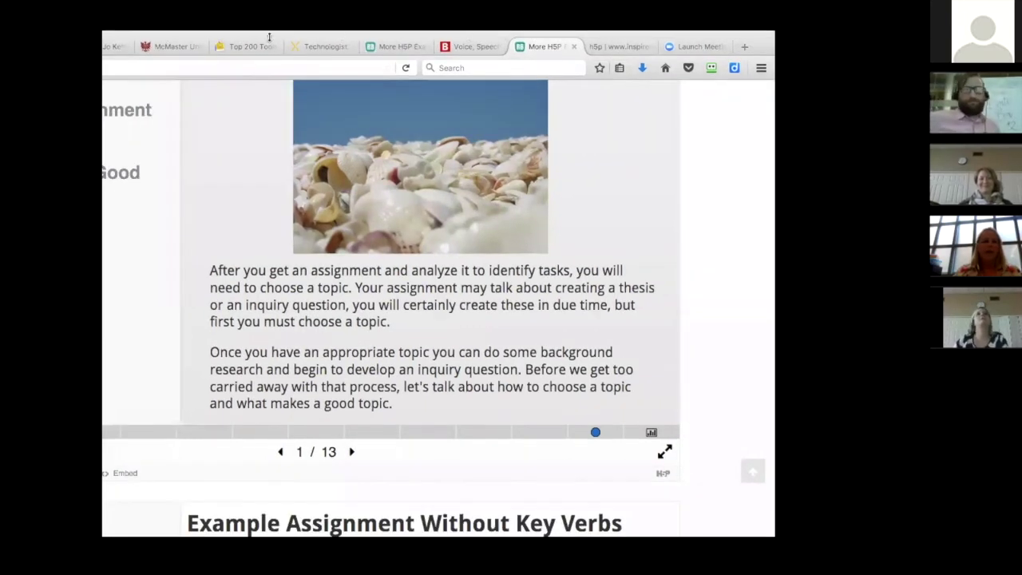
click(255, 45)
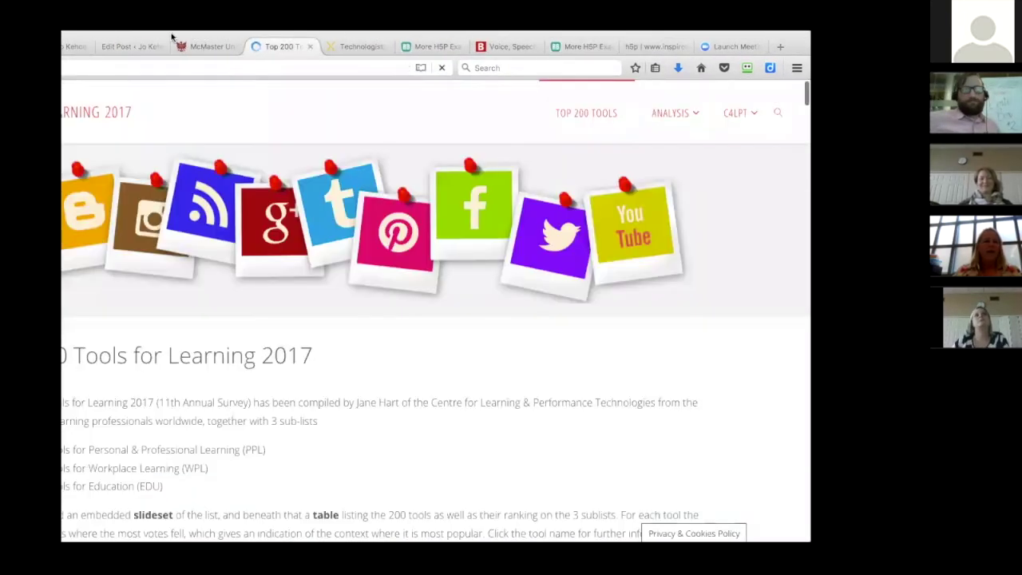
click(159, 43)
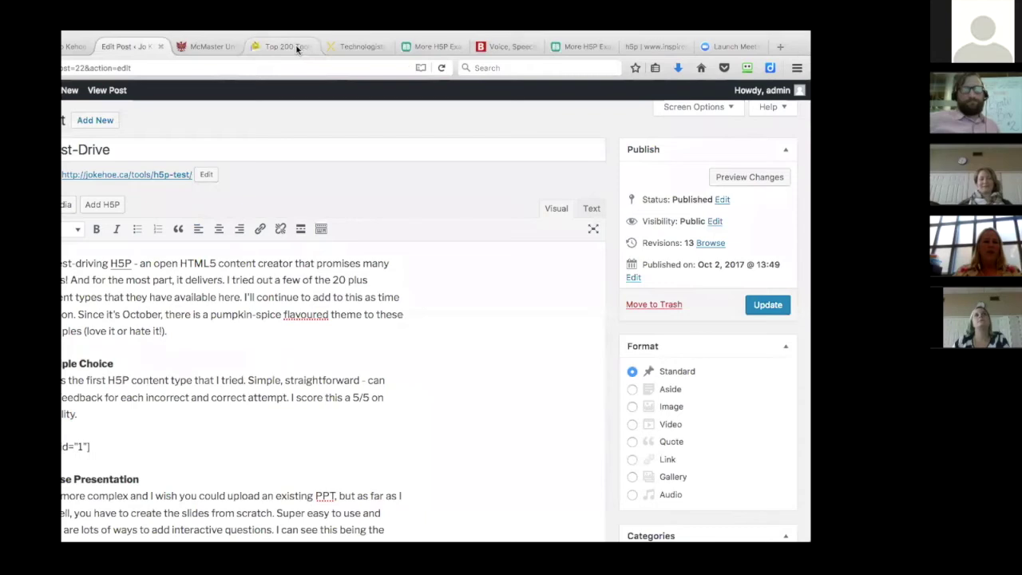
key(ctrl+Tab)
key(ctrl+Tab)
key(ctrl+Tab)
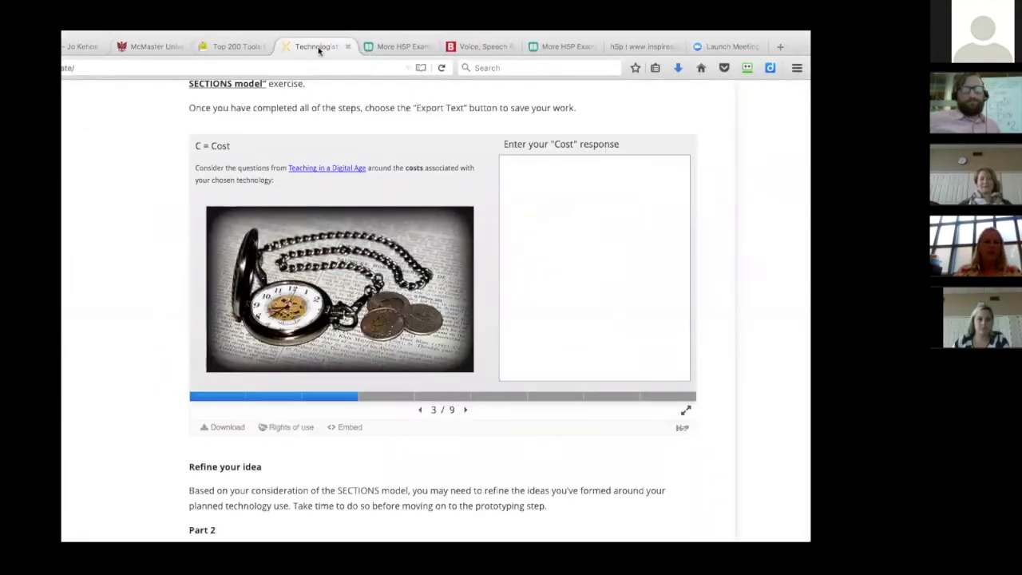
click(248, 48)
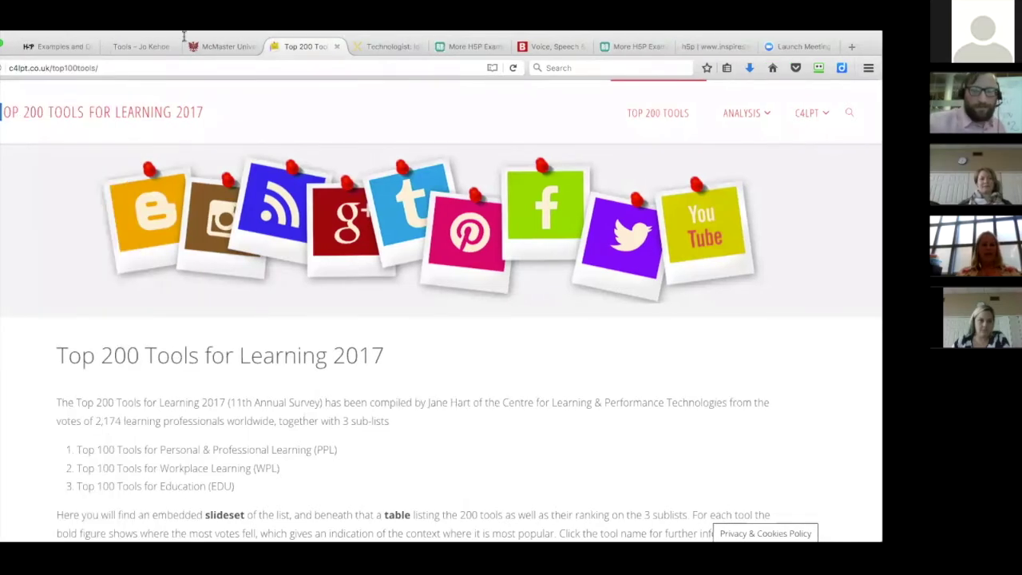
click(46, 69)
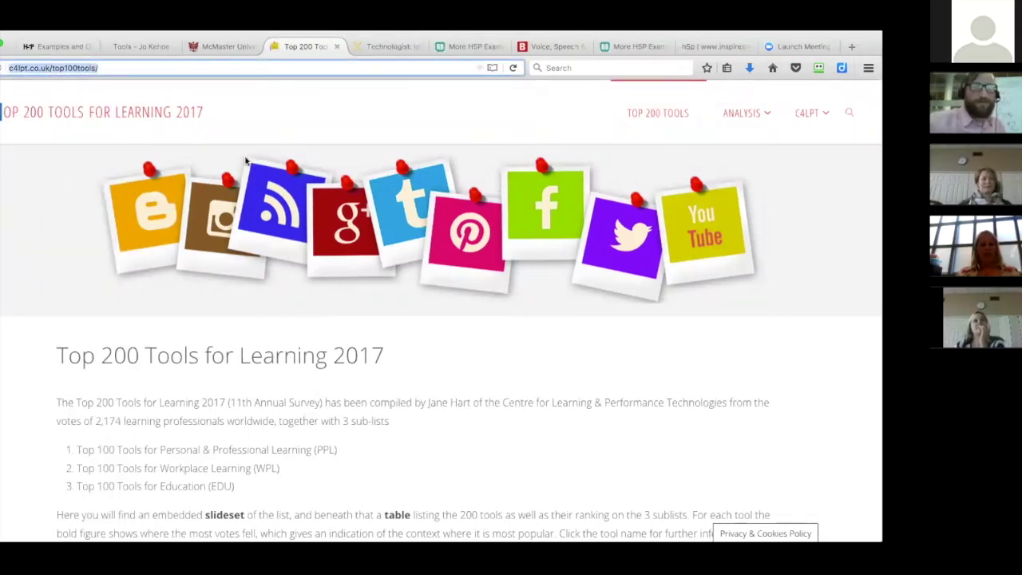
scroll(273, 285, down, 3)
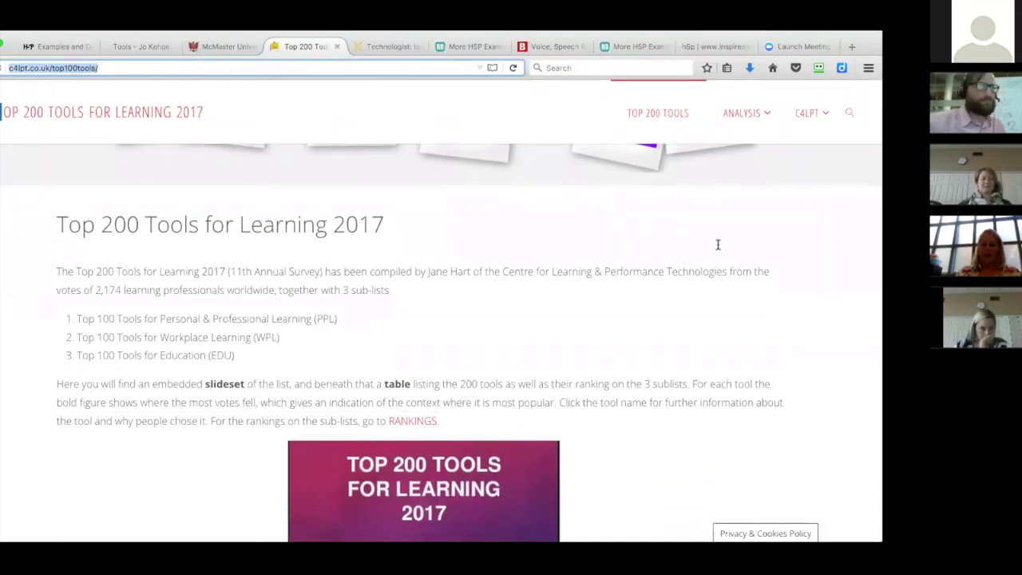
scroll(616, 333, down, 10)
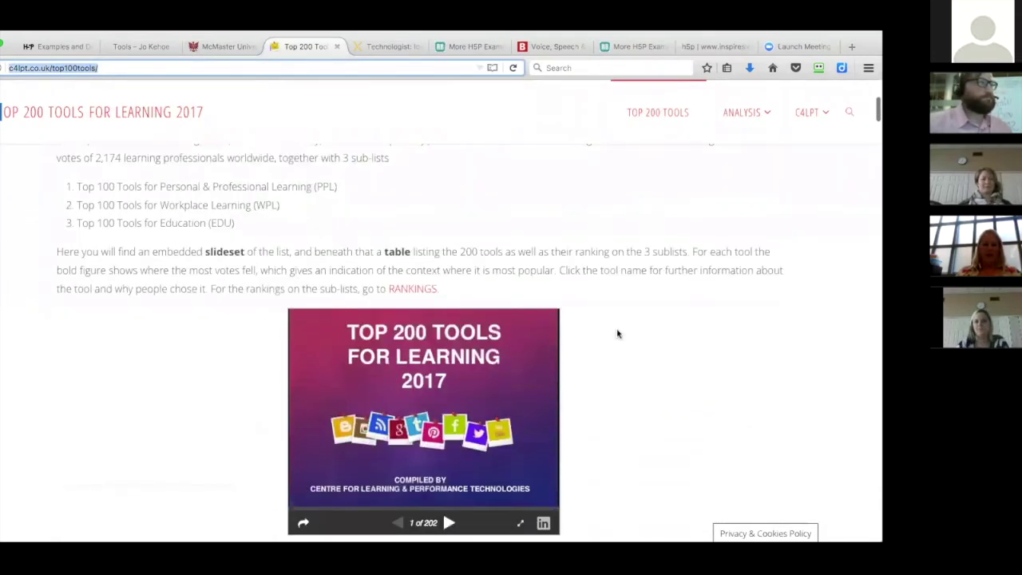
scroll(289, 305, down, 4)
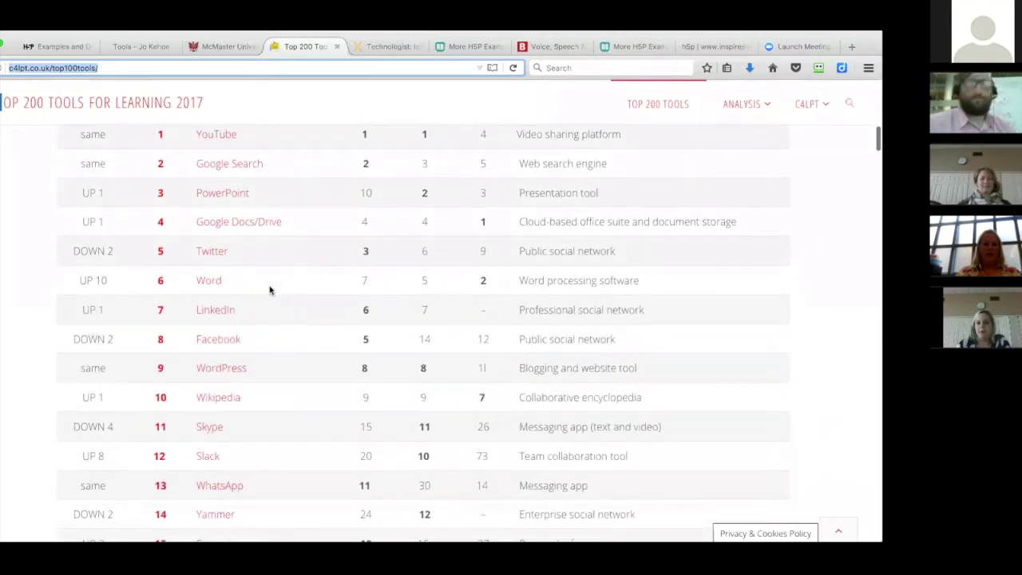
scroll(263, 268, down, 4)
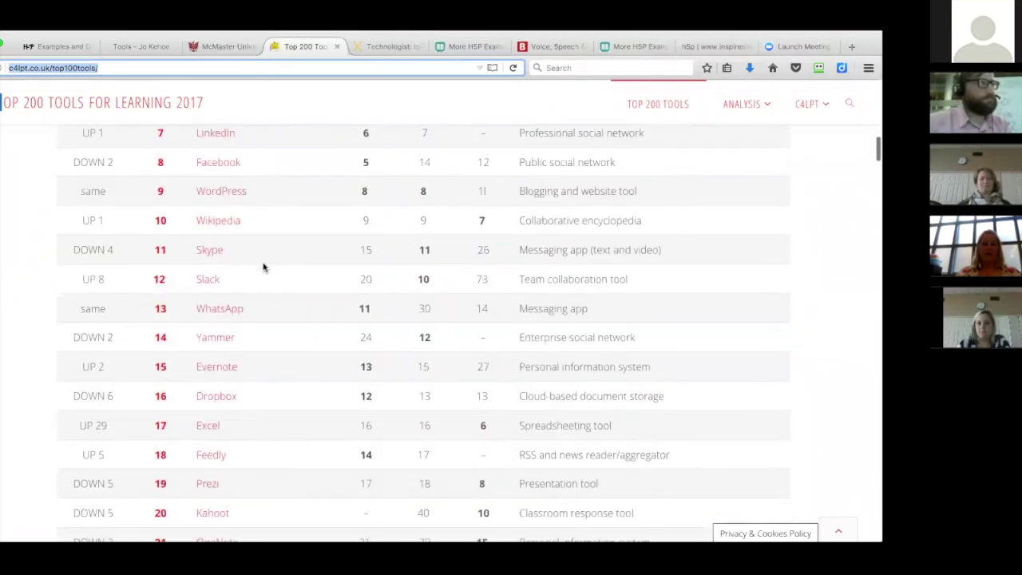
scroll(264, 267, up, 12)
scroll(247, 259, up, 2)
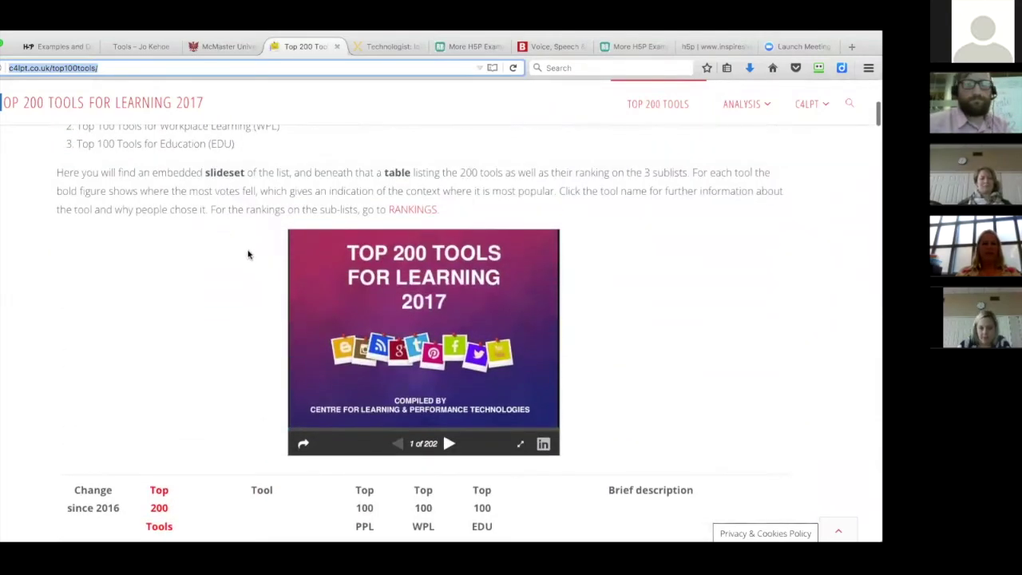